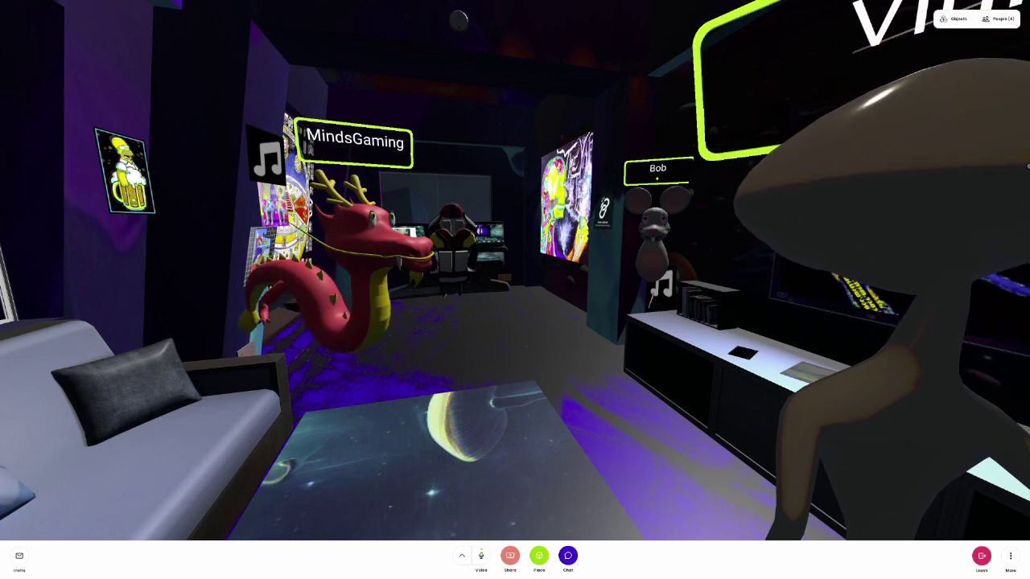
- Turn left and walk forward toward Vinny's avatar in the apartment
key("q")
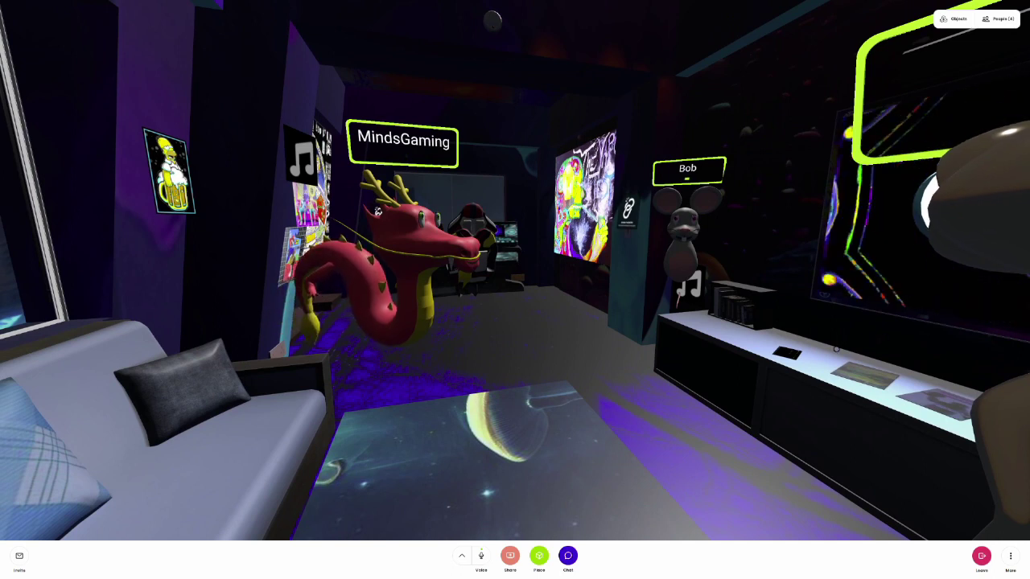
key("w")
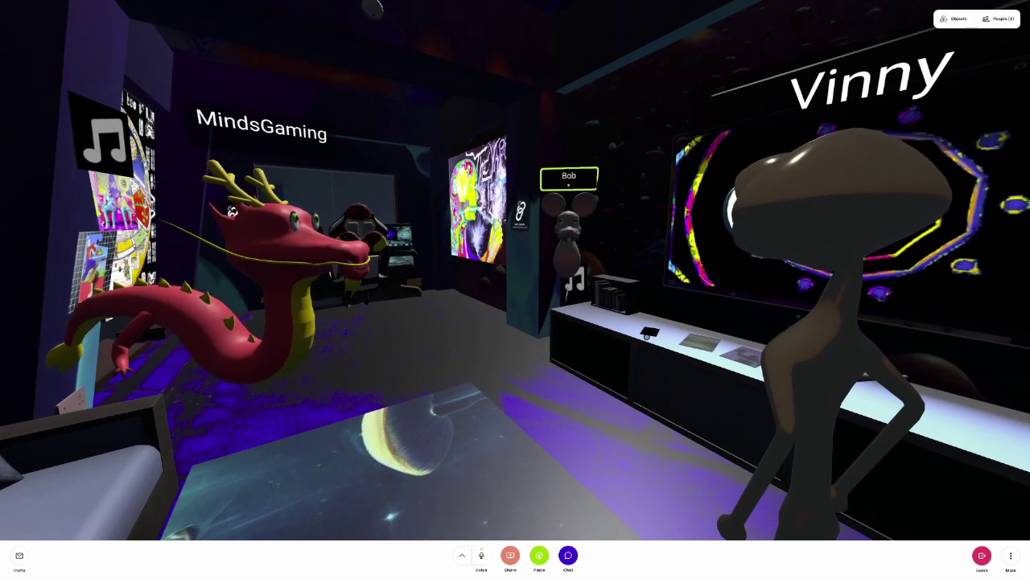
key("q")
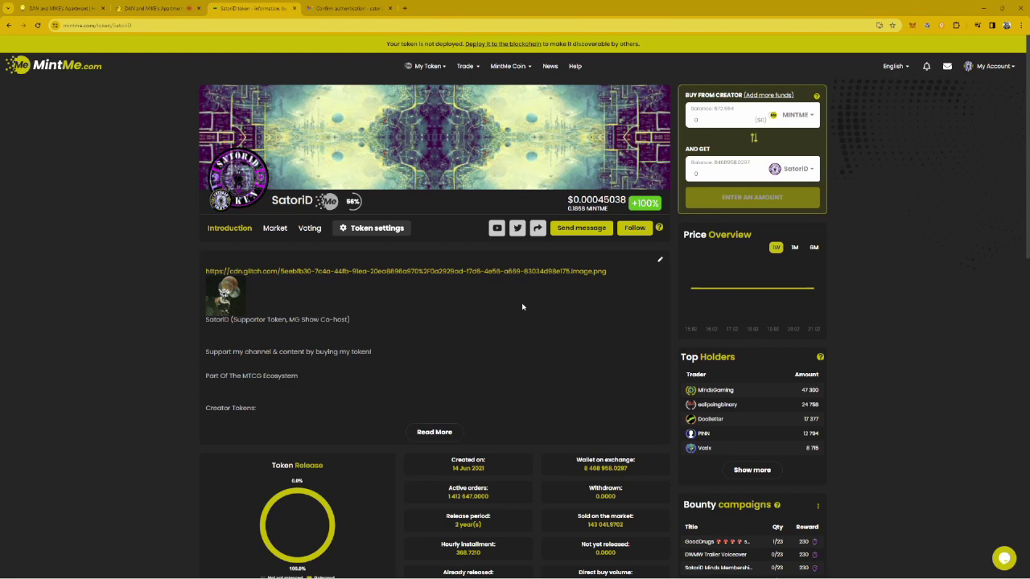
scroll(515, 308, "down", 5)
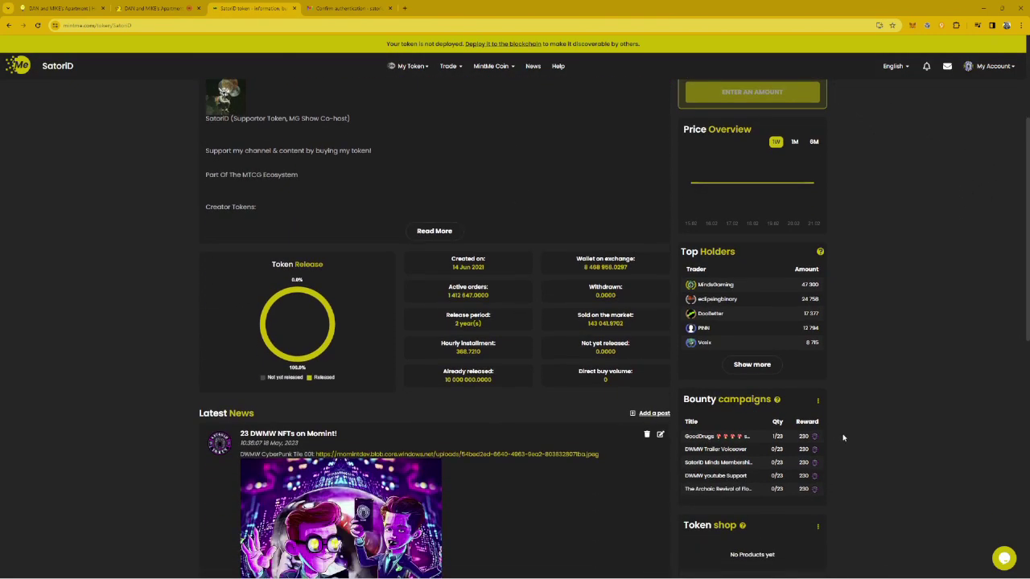
- Open Manage bounties for SatoriD's bounty campaigns, then return to the Hubs room
left_click(819, 401)
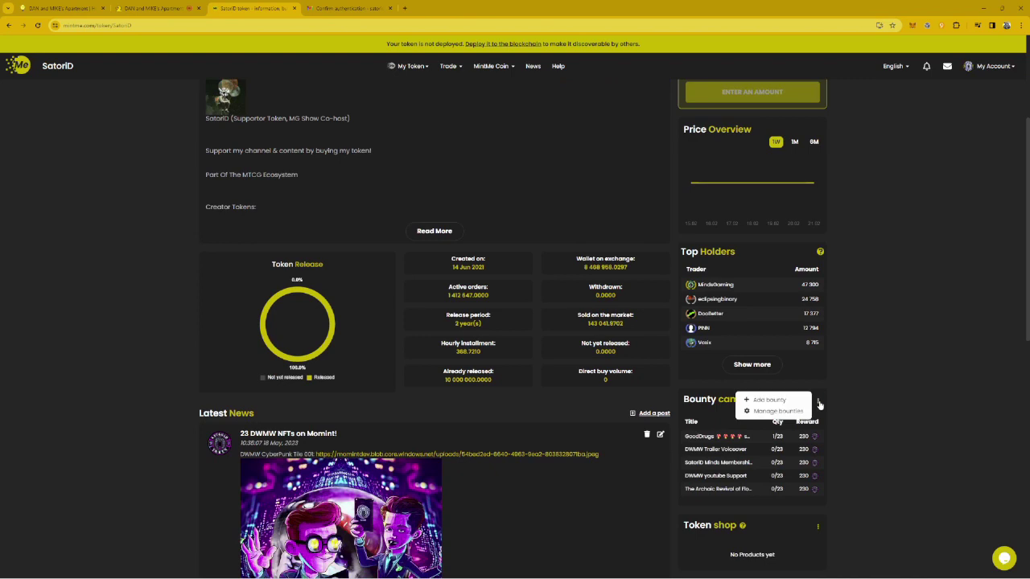
left_click(784, 411)
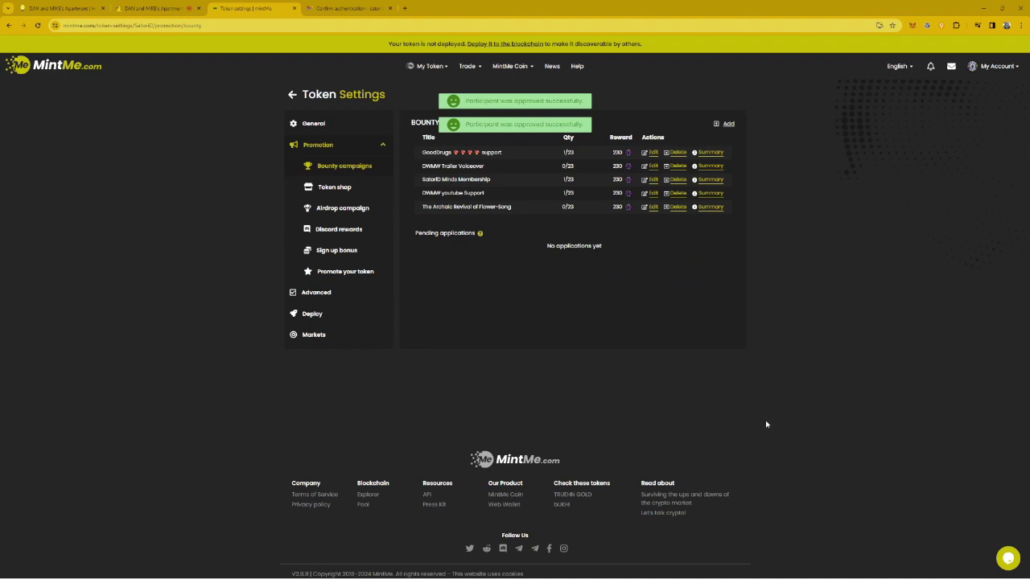
left_click(170, 7)
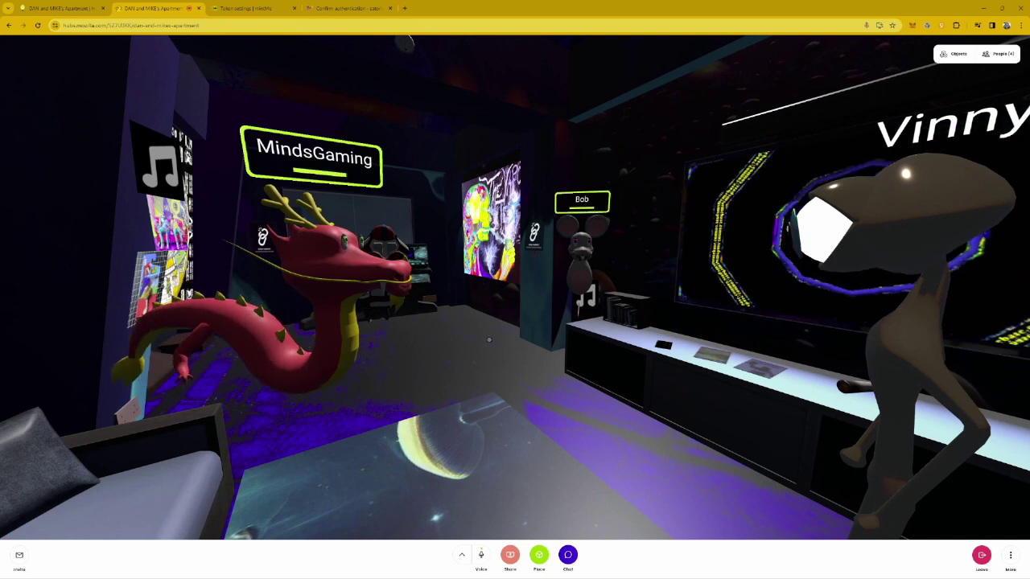
- Look around the room, close the Confirm authentication tab and switch back to MintMe
left_click_drag(488, 340, 507, 341)
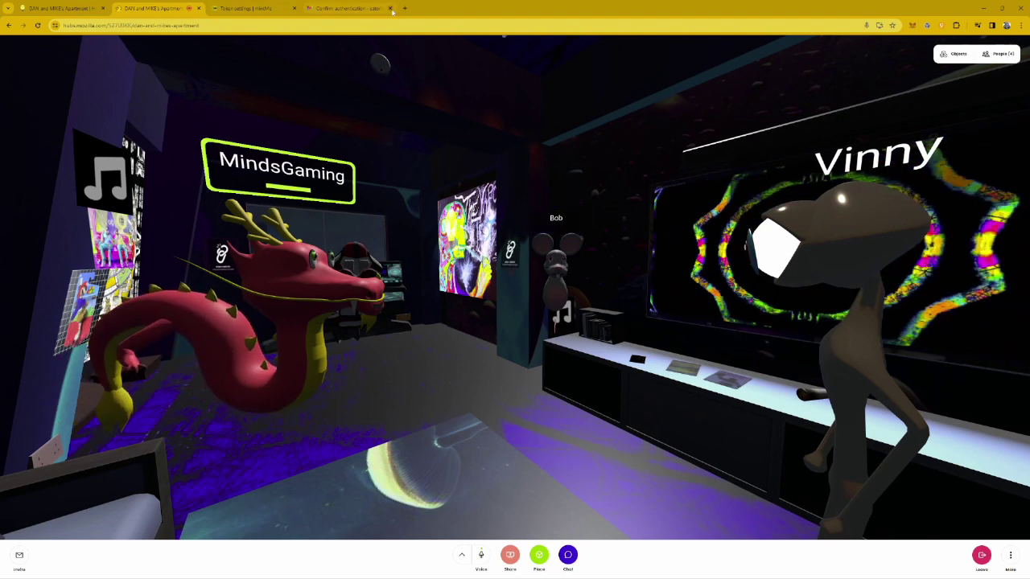
left_click(392, 8)
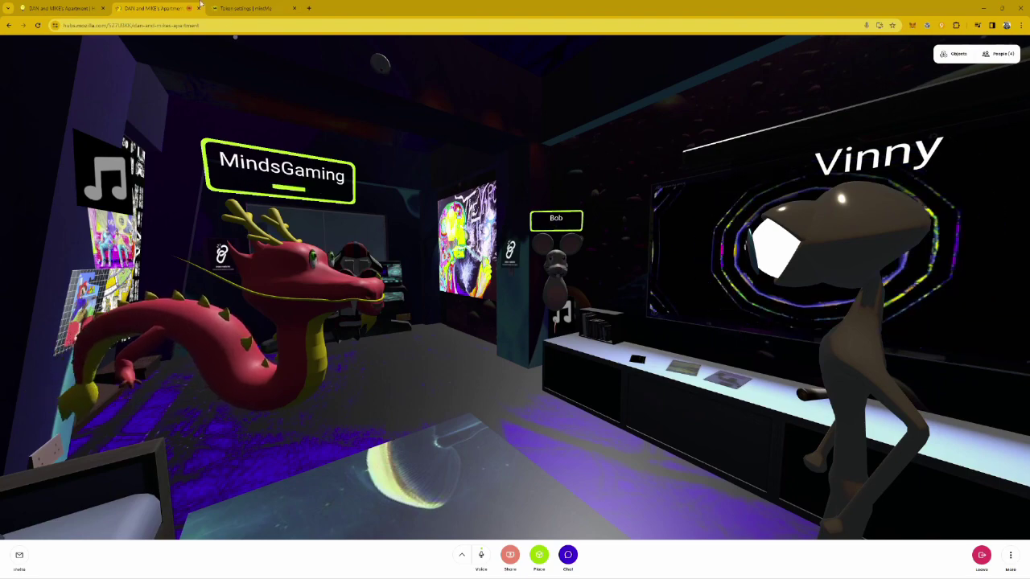
left_click(245, 8)
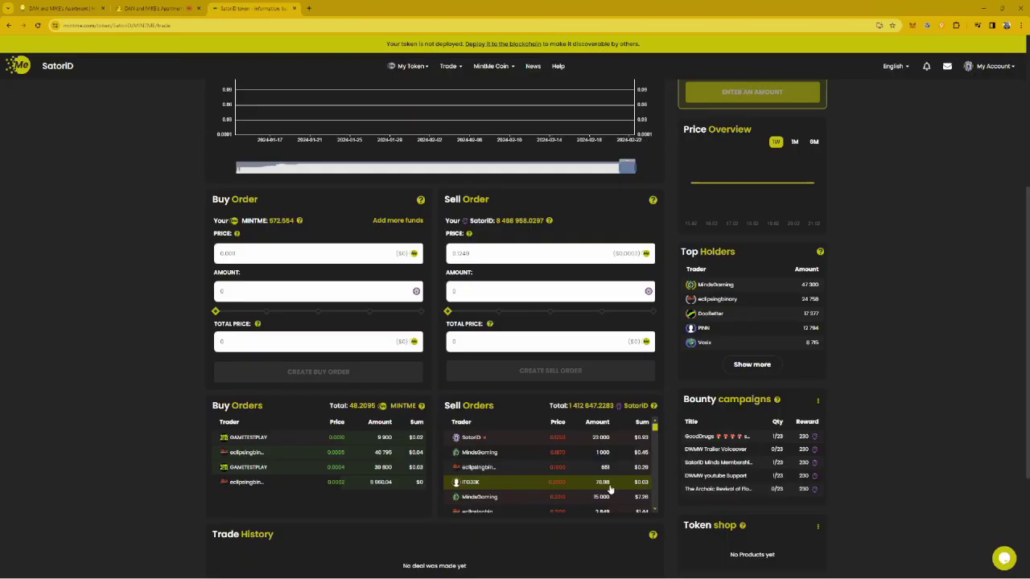
scroll(606, 494, "down", 3)
scroll(595, 499, "down", 3)
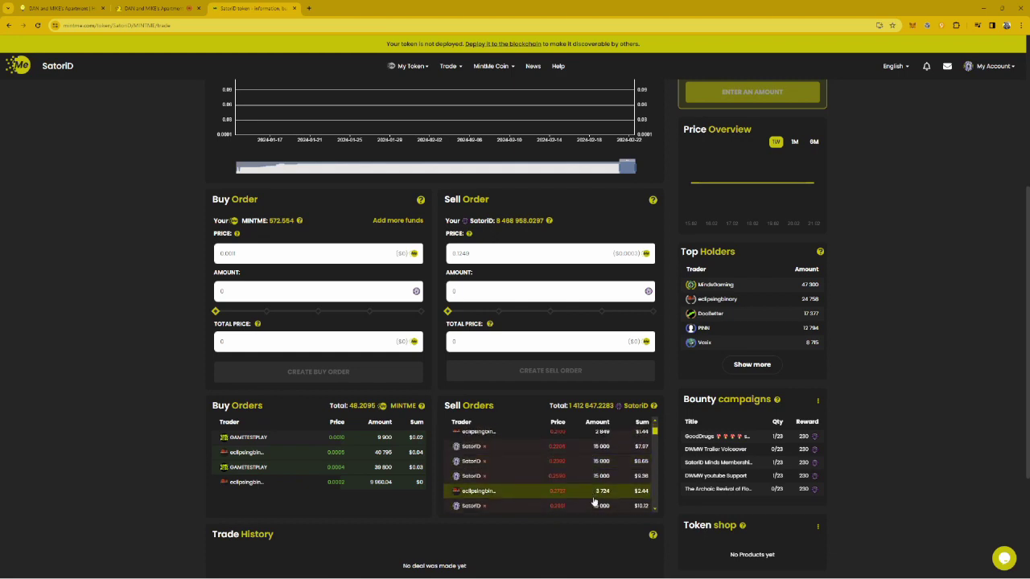
scroll(594, 503, "up", 5)
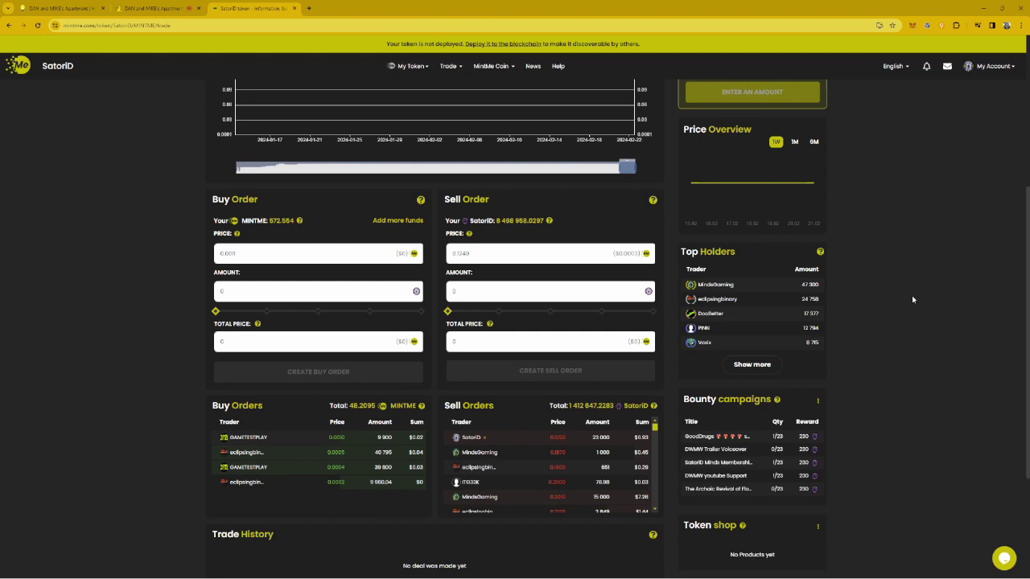
scroll(911, 295, "up", 3)
scroll(911, 295, "up", 2)
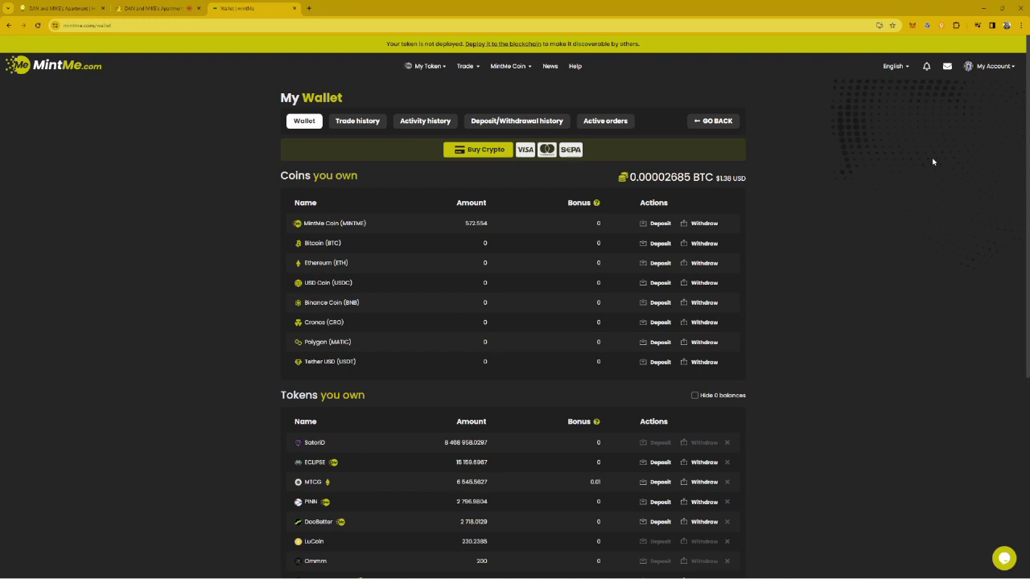
scroll(933, 162, "down", 1)
scroll(933, 162, "down", 2)
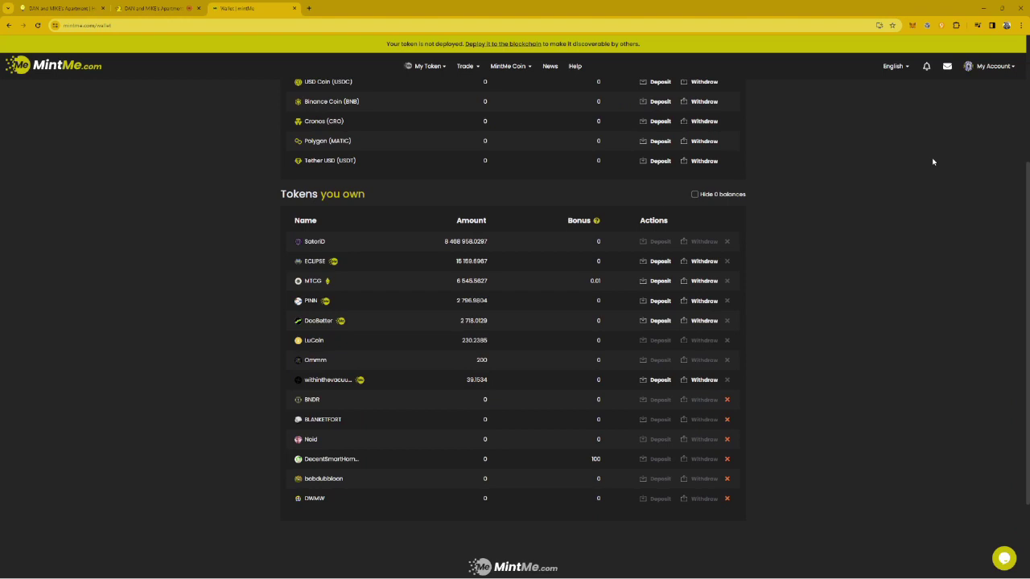
- Buy bobdubbloon tokens from the creator on its market page, then return to Hubs
left_click(314, 481)
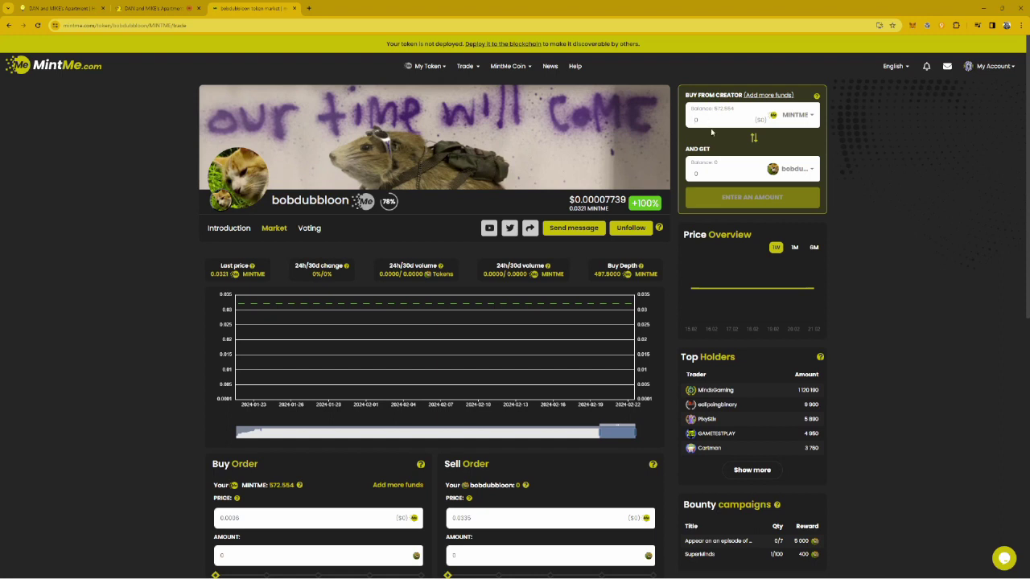
type("500")
left_click(751, 197)
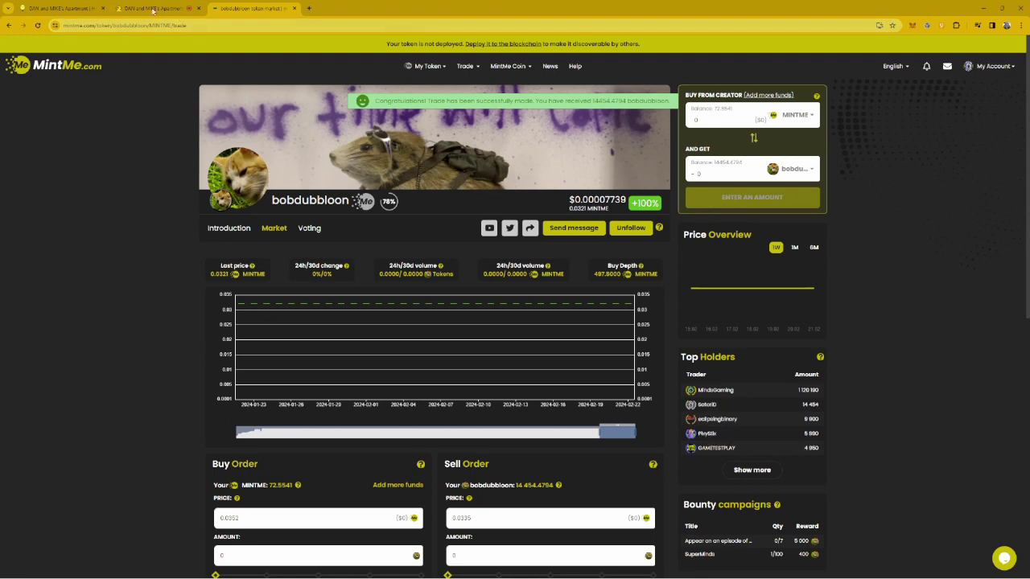
left_click(294, 8)
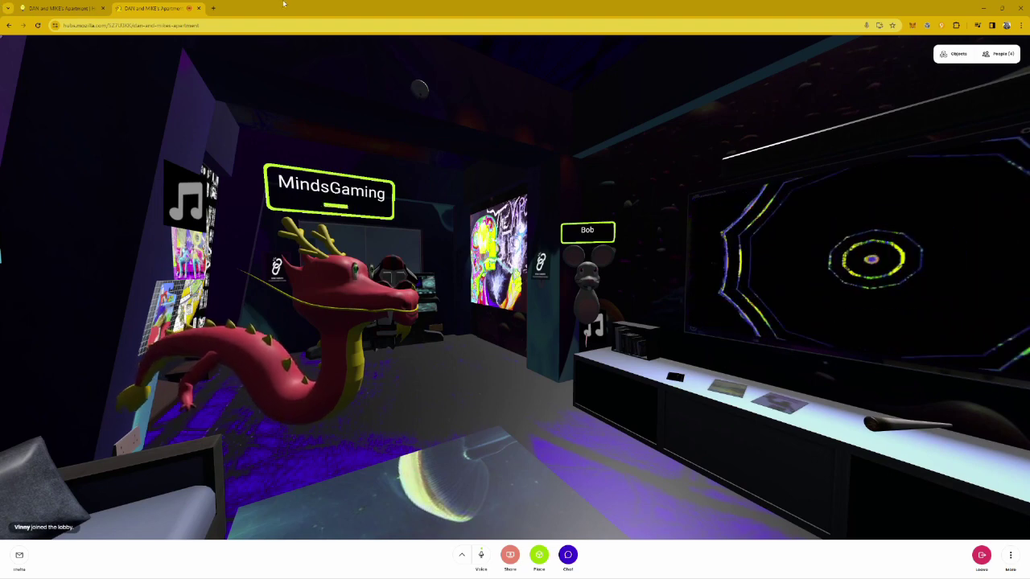
- Open SatoriD's MintMe token page in a new tab and view its market order books
left_click(212, 8)
type("mintme.com/login_success")
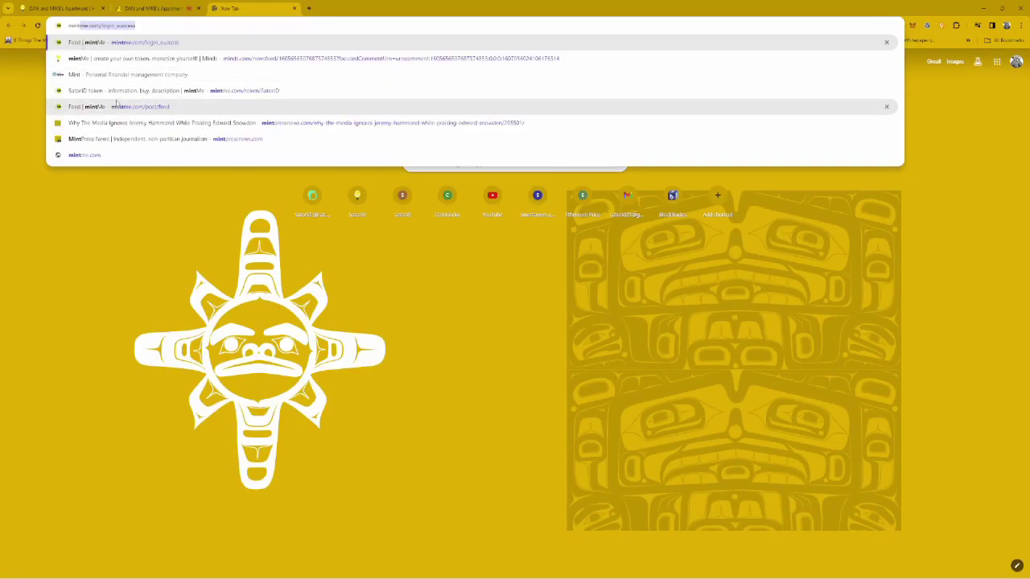
left_click(118, 90)
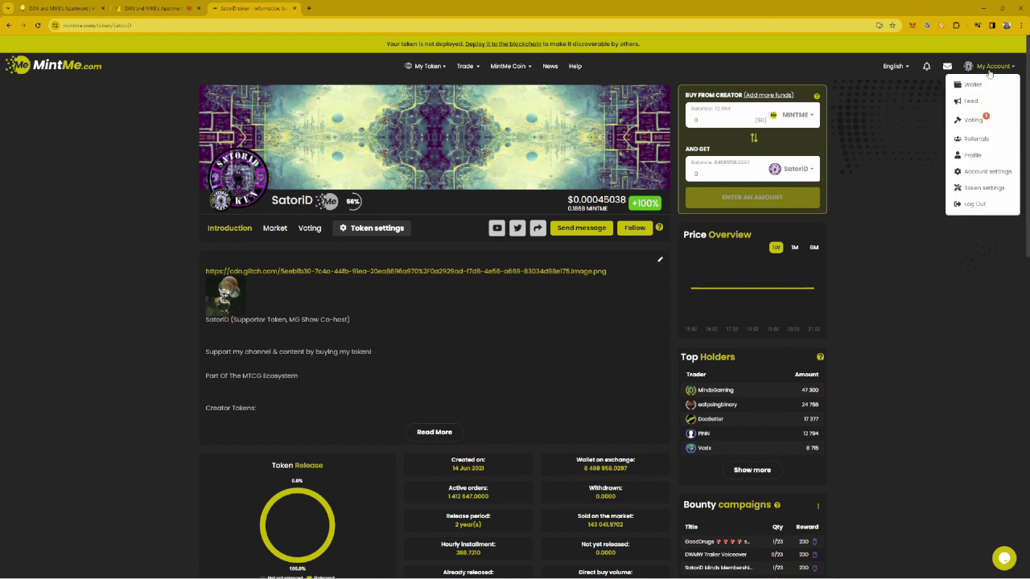
left_click(275, 228)
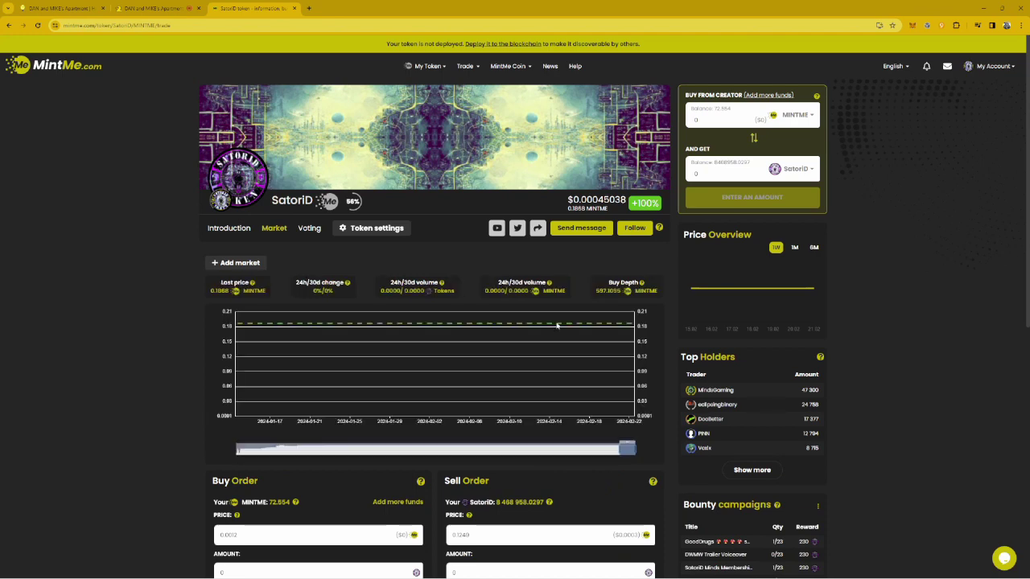
mouse_move(627, 325)
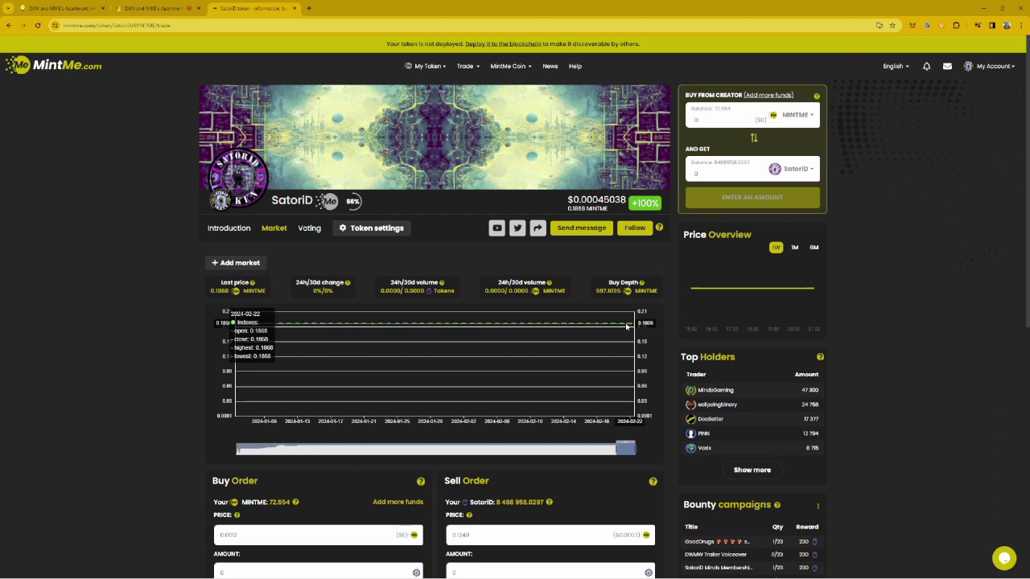
scroll(627, 326, "down", 2)
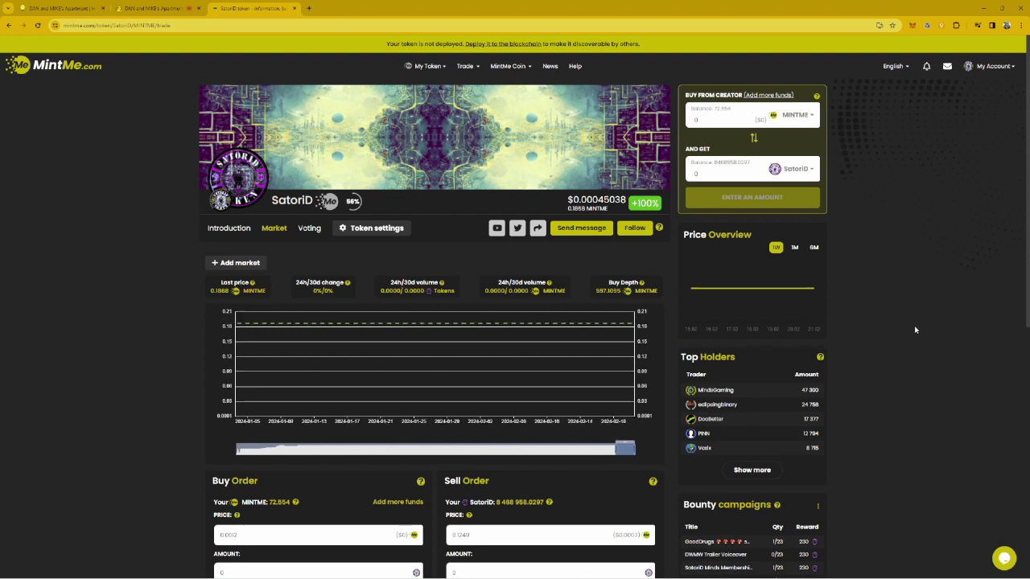
scroll(914, 336, "down", 3)
scroll(917, 334, "down", 1)
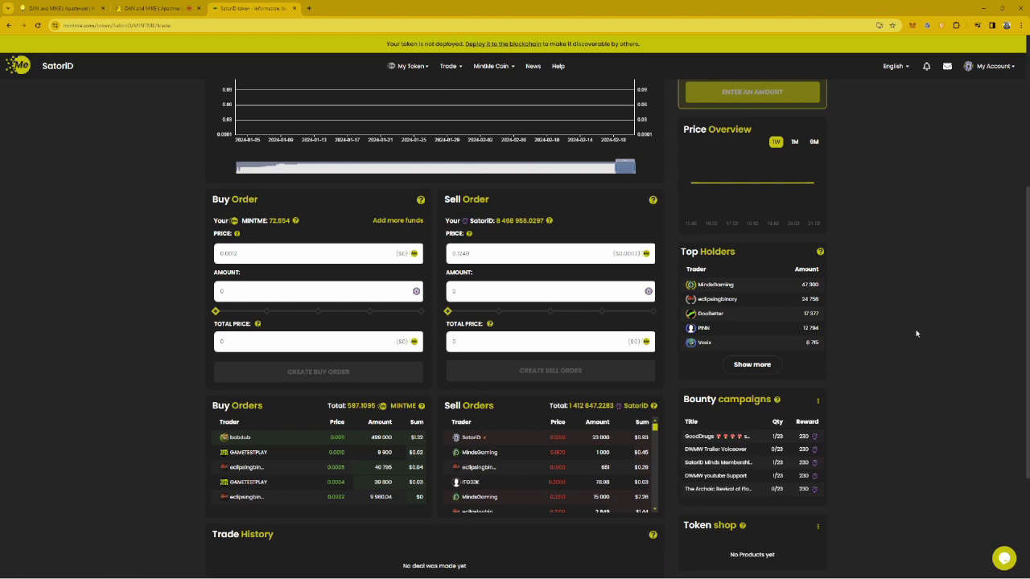
- Sell 499,000 SatoriD into the largest buy order, then try the 0.0010 buy order
left_click(382, 439)
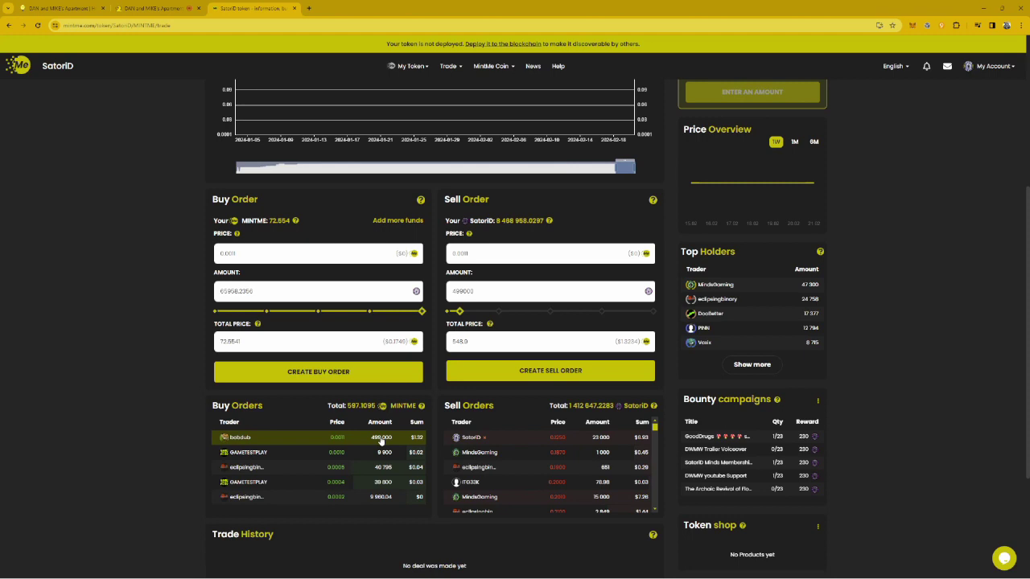
left_click(551, 371)
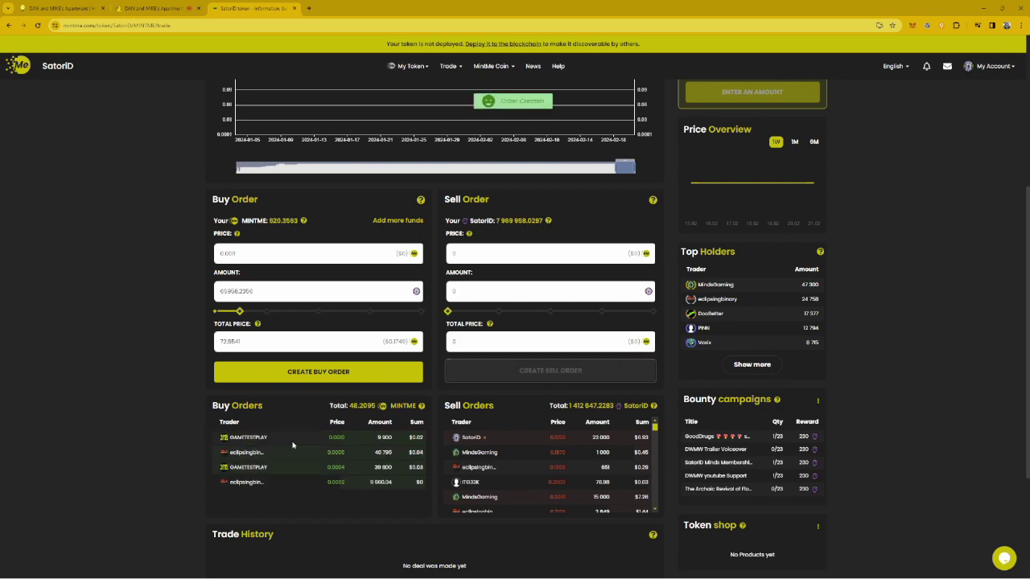
left_click(293, 438)
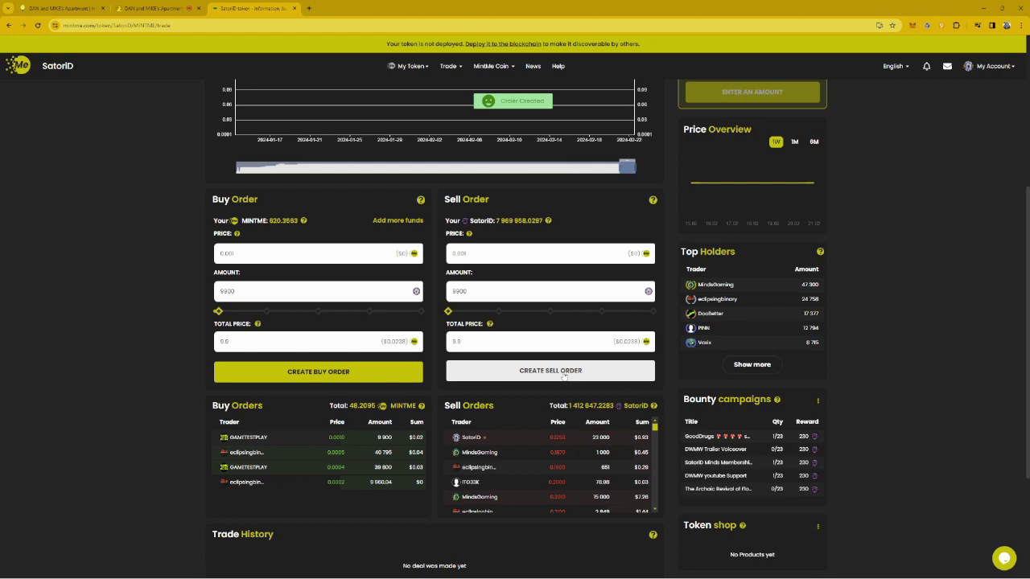
left_click(563, 372)
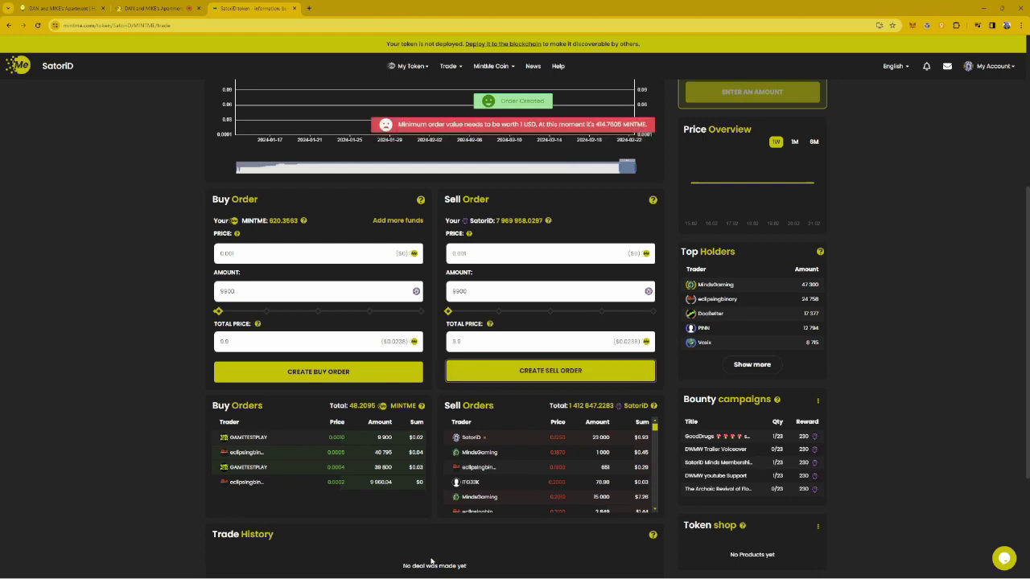
- Try selling into the 0.0005, 0.0002 and 0.0004 buy orders, rejected under 1 USD
left_click(336, 452)
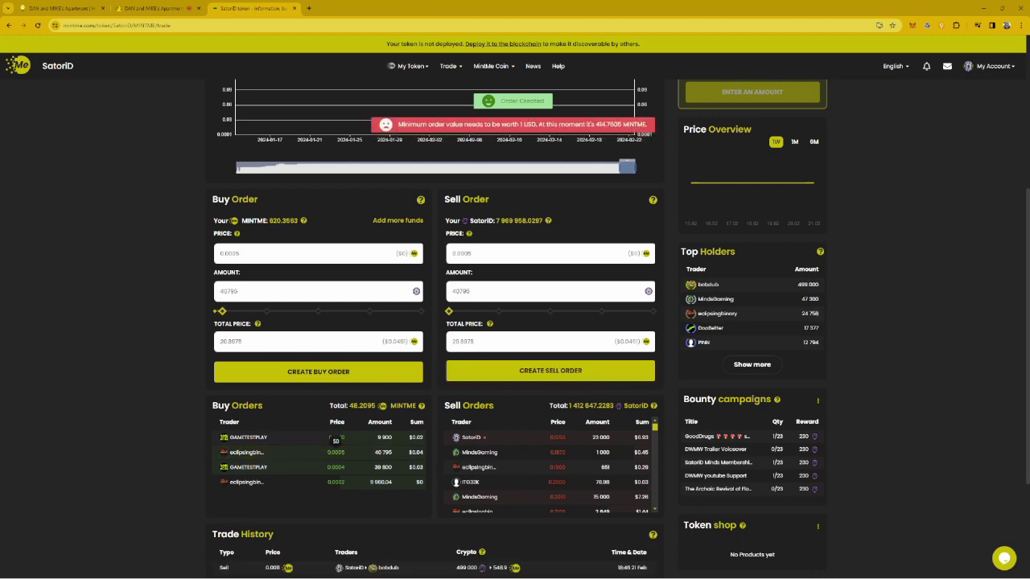
left_click(551, 374)
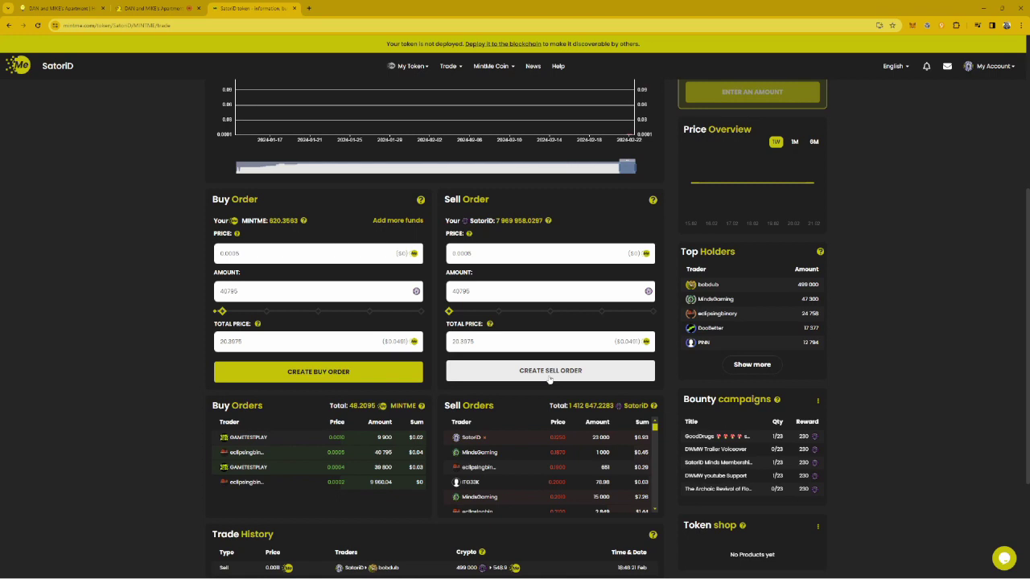
left_click(349, 482)
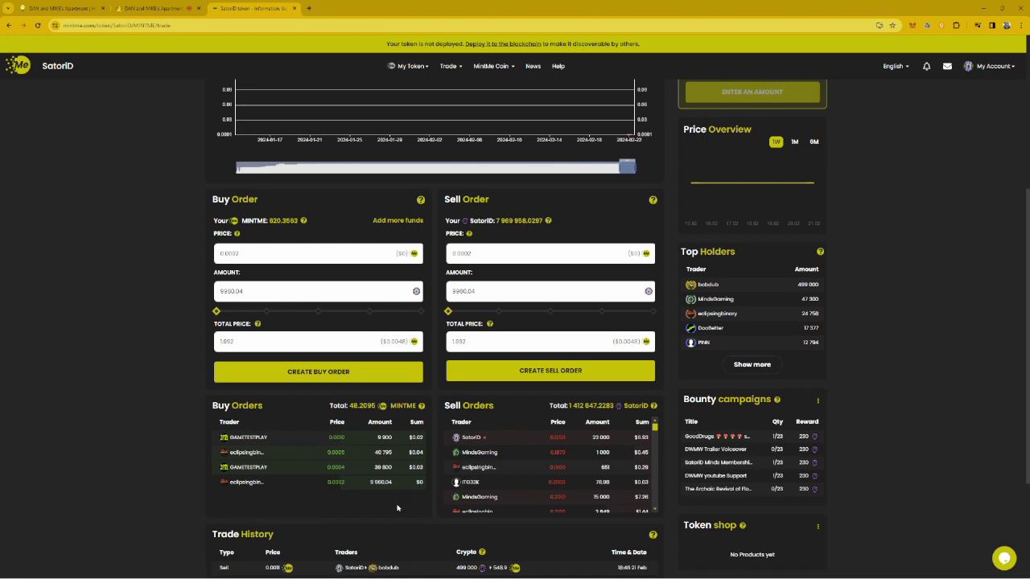
left_click(341, 452)
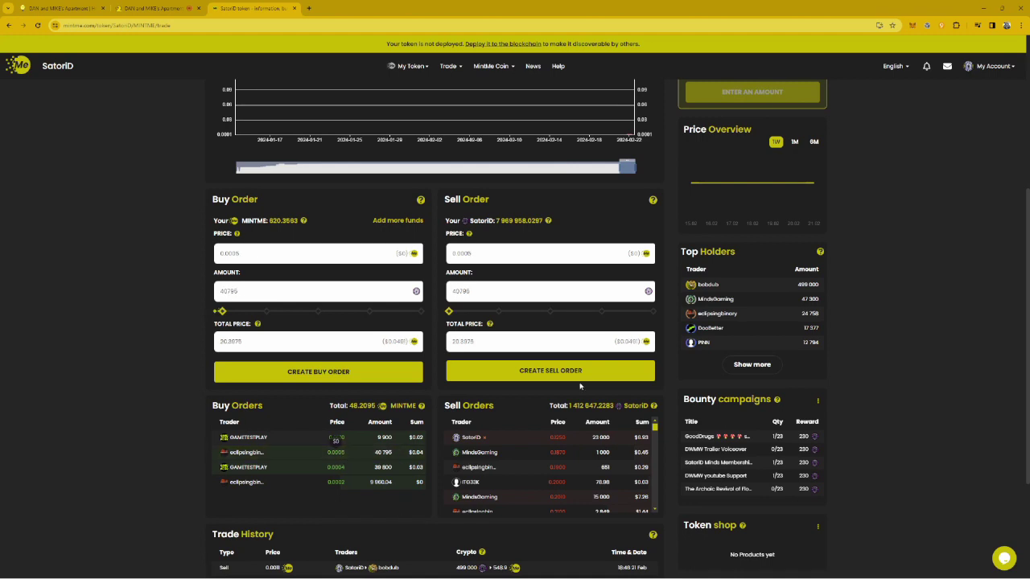
left_click(554, 372)
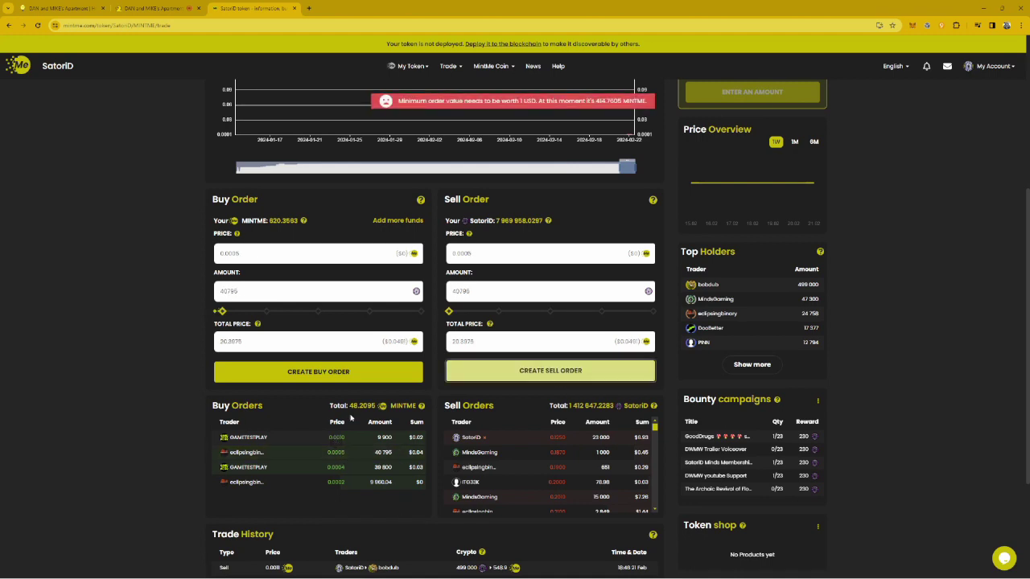
left_click(344, 466)
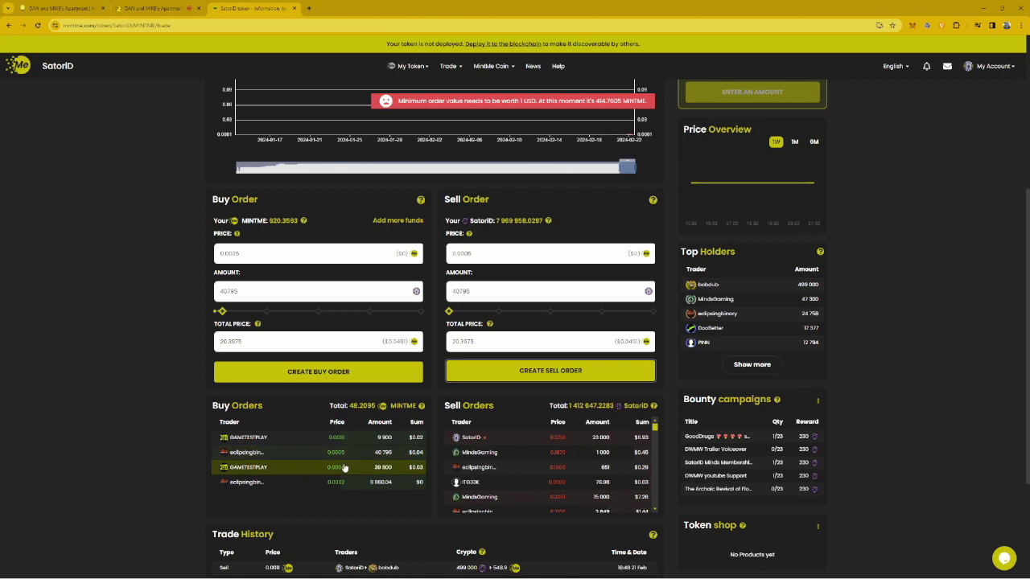
left_click(555, 372)
scroll(555, 372, "up", 5)
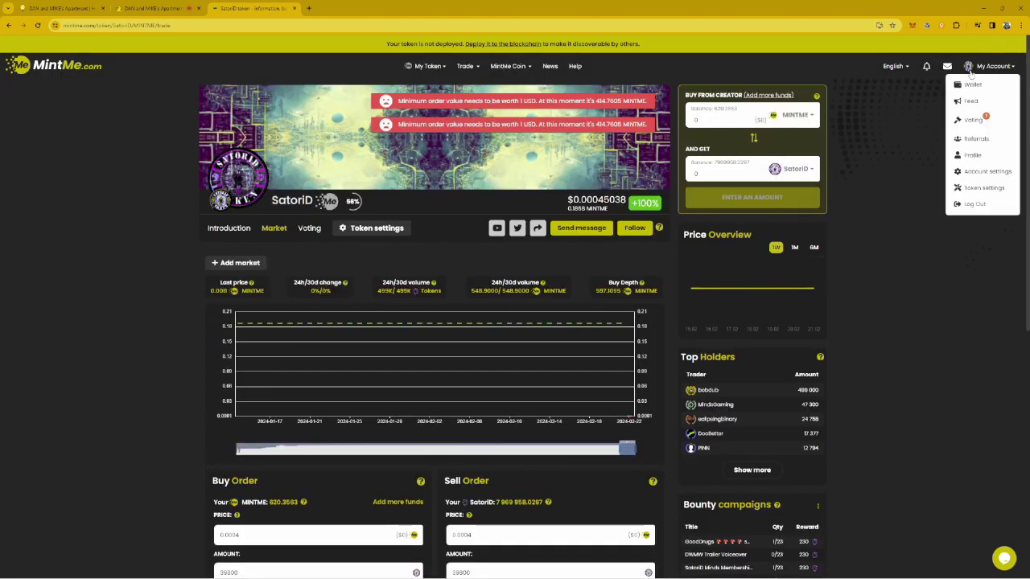
- Glance at the Hubs tab, then return to SatoriD's page and open My Account
left_click(296, 9)
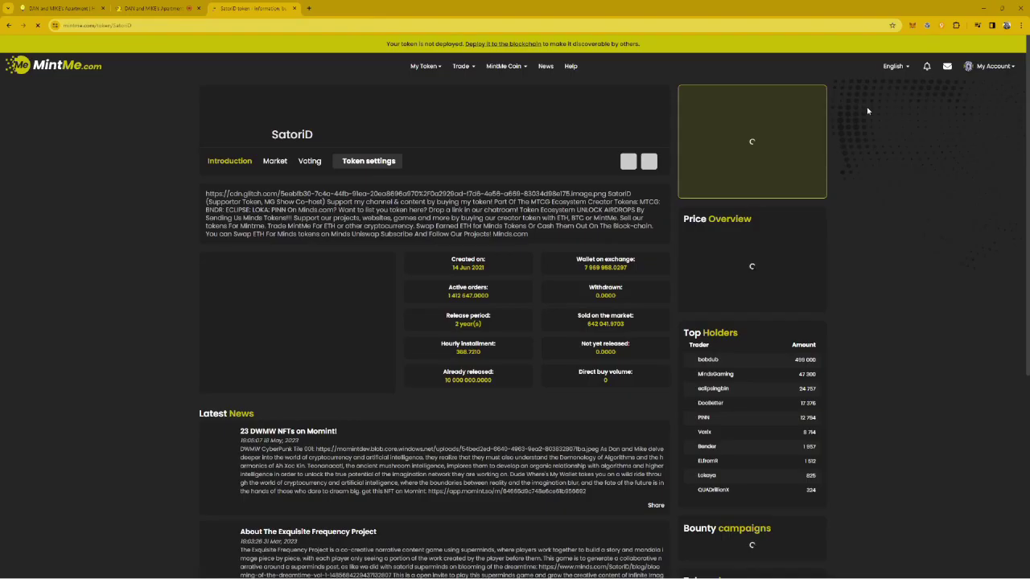
left_click(992, 66)
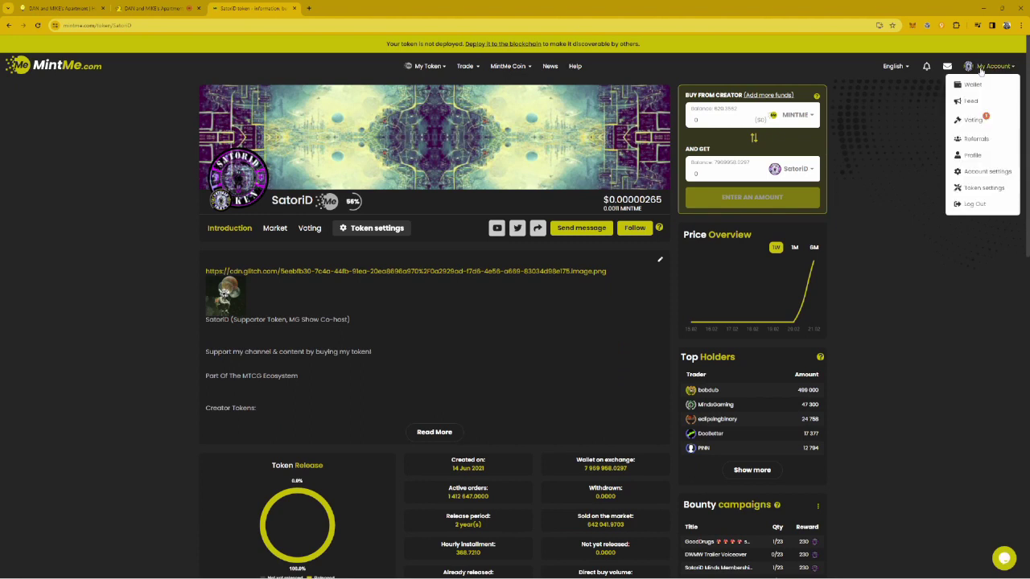
- Review the wallet's coin and token balances, then go back to bobdubbloon's market page
left_click(974, 84)
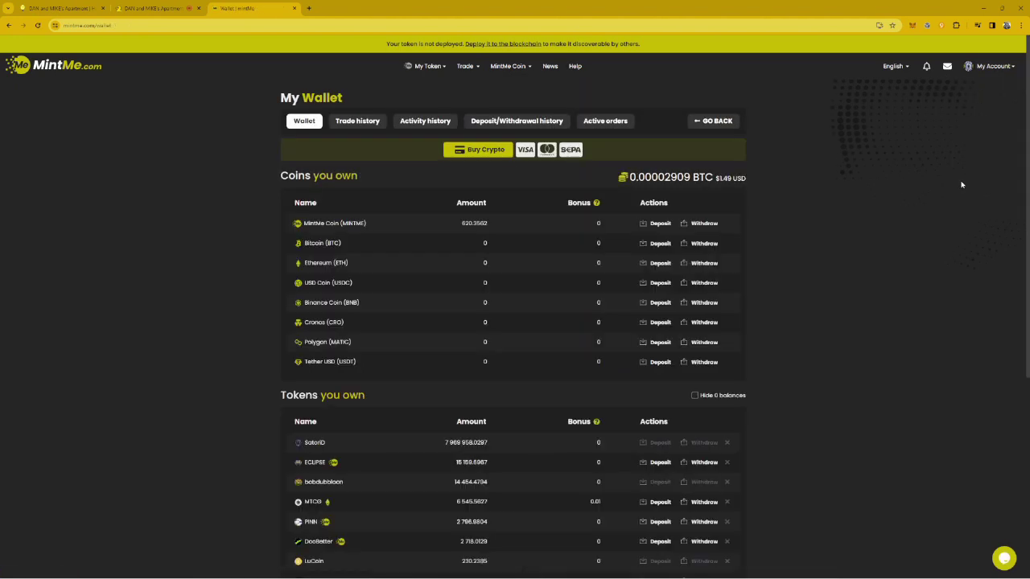
scroll(961, 185, "down", 2)
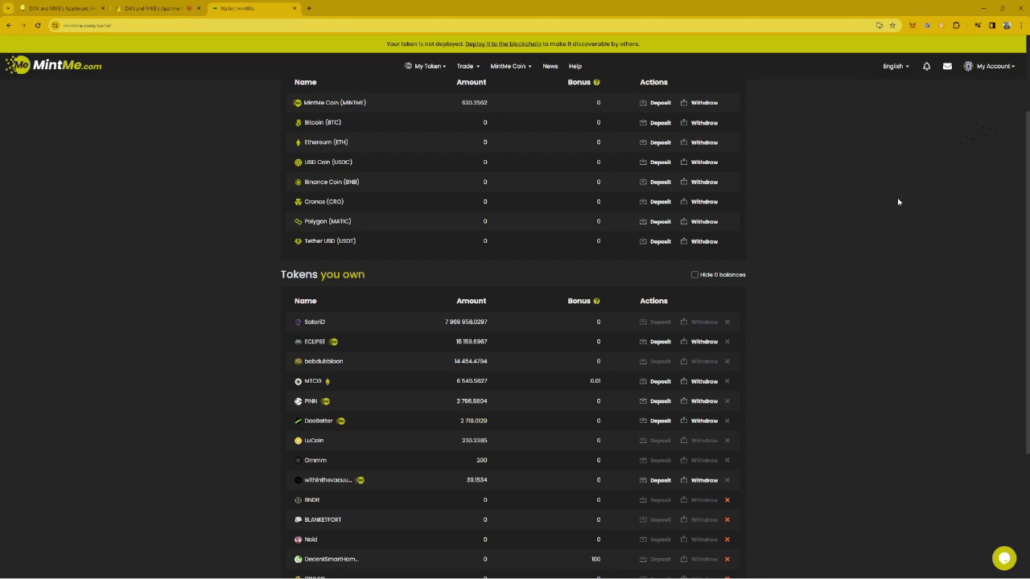
scroll(899, 202, "down", 1)
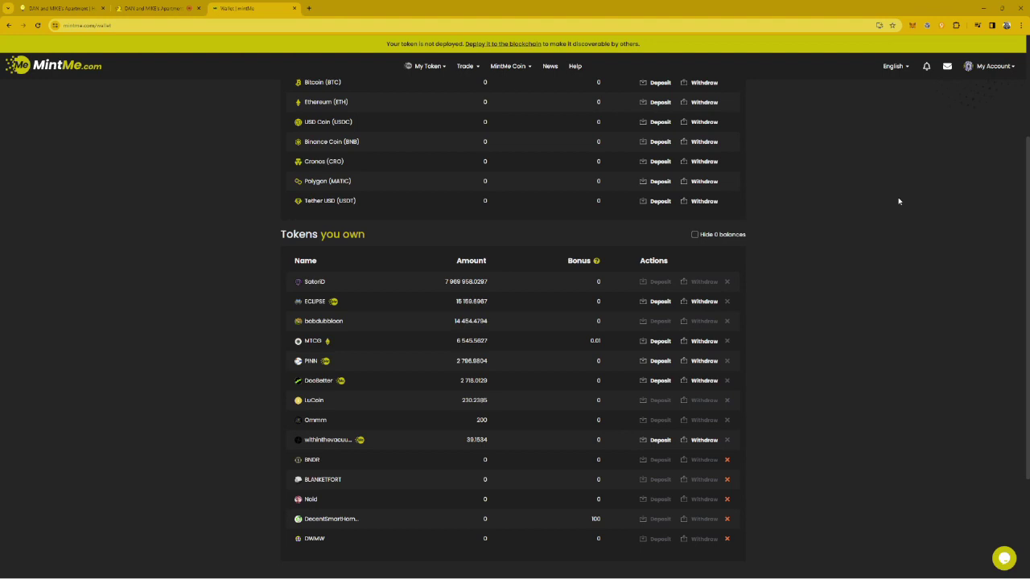
key("alt+Left")
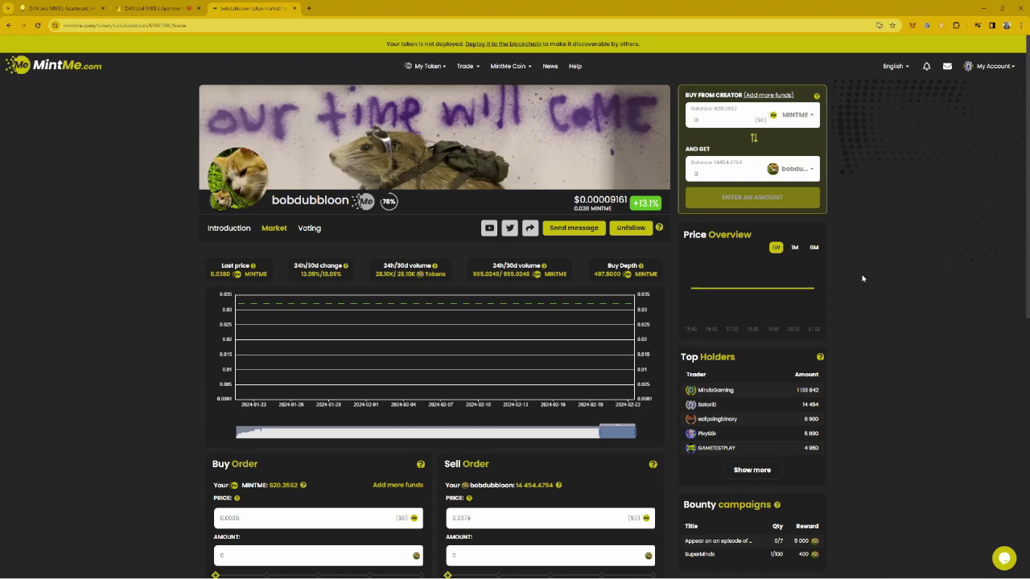
- Close the bobdubbloon market tab to return to the Hubs apartment
left_click(295, 8)
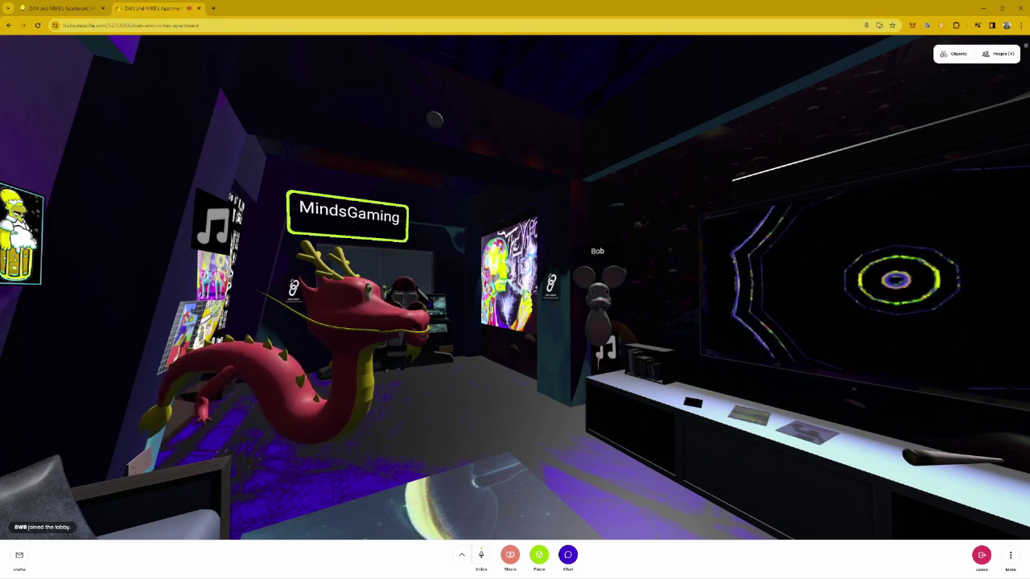
- Go full screen and look toward the purple door, couch and TV visualizer
key("F11")
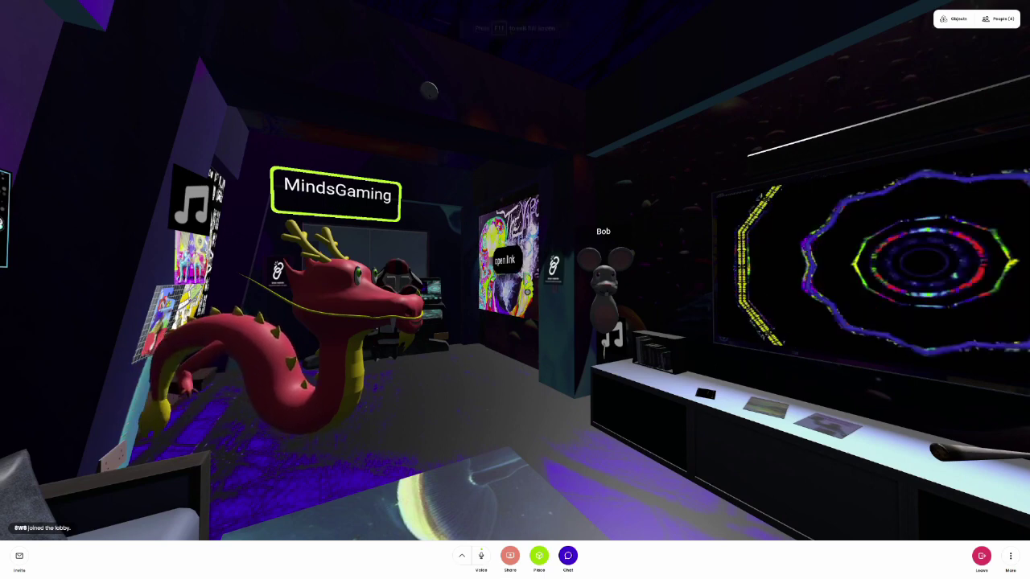
left_click_drag(724, 290, 241, 289)
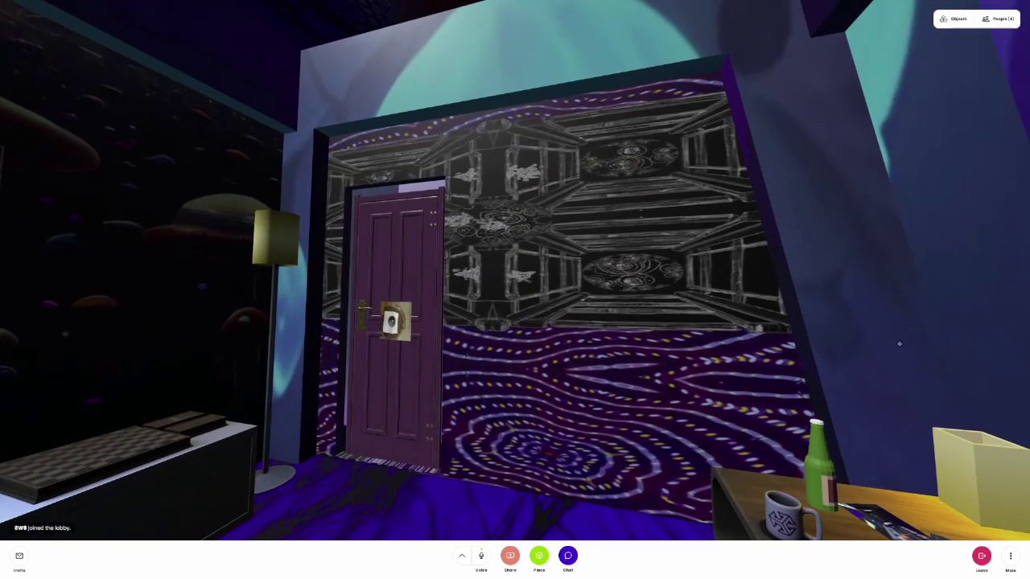
left_click_drag(515, 241, 515, 442)
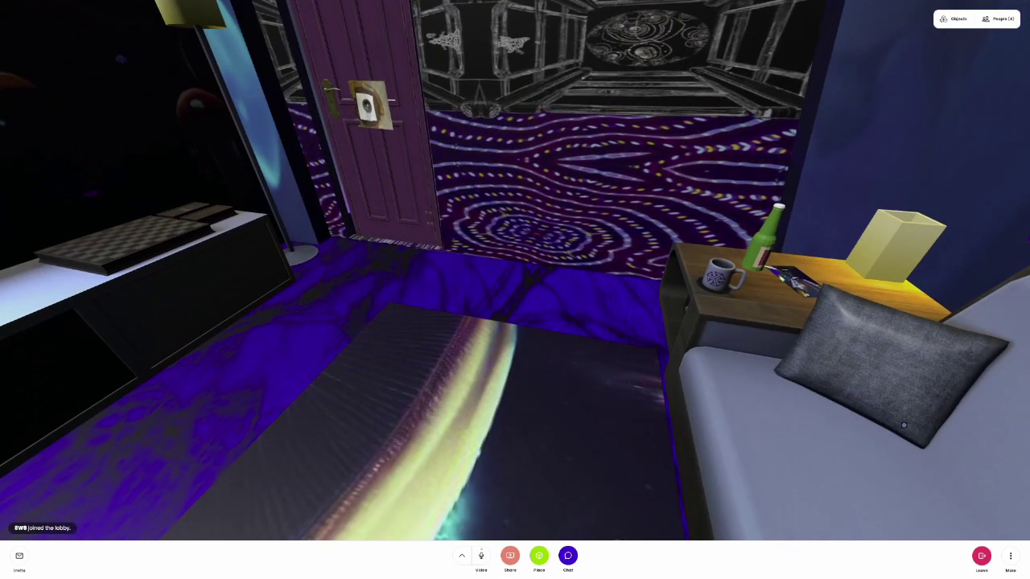
left_click_drag(403, 241, 563, 305)
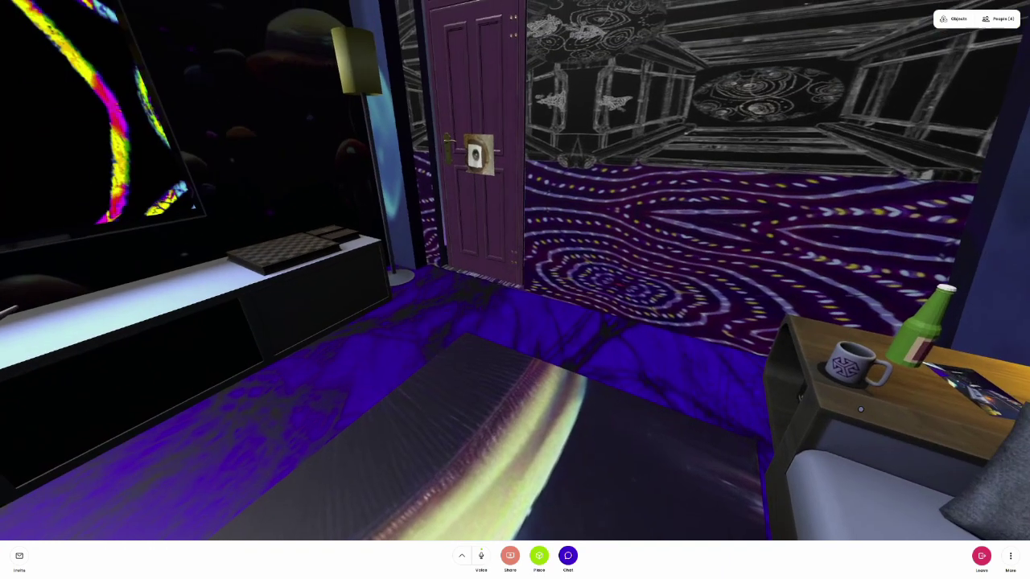
left_click_drag(322, 282, 563, 362)
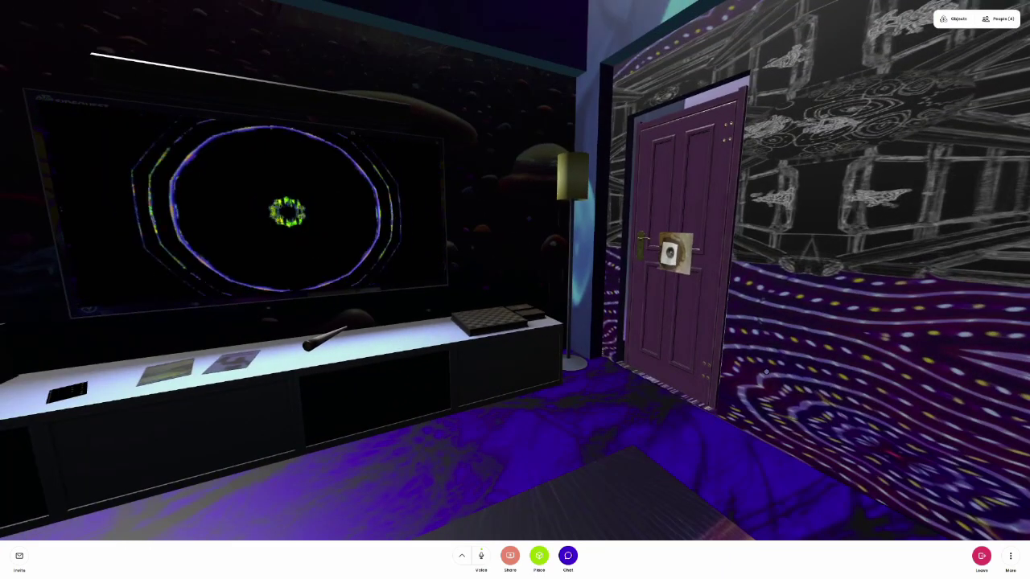
- Look between the TV, purple door, dragon avatar and Bob
mouse_move(515, 282)
left_mouse_down()
mouse_move(322, 282)
mouse_move(563, 282)
left_mouse_up()
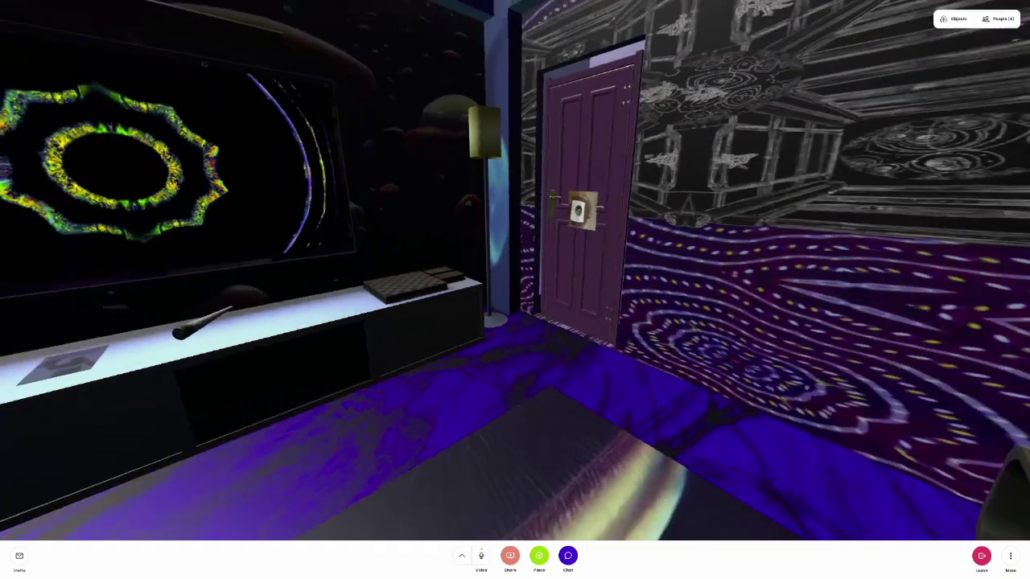
mouse_move(402, 281)
left_mouse_down()
mouse_move(563, 403)
mouse_move(515, 322)
left_mouse_up()
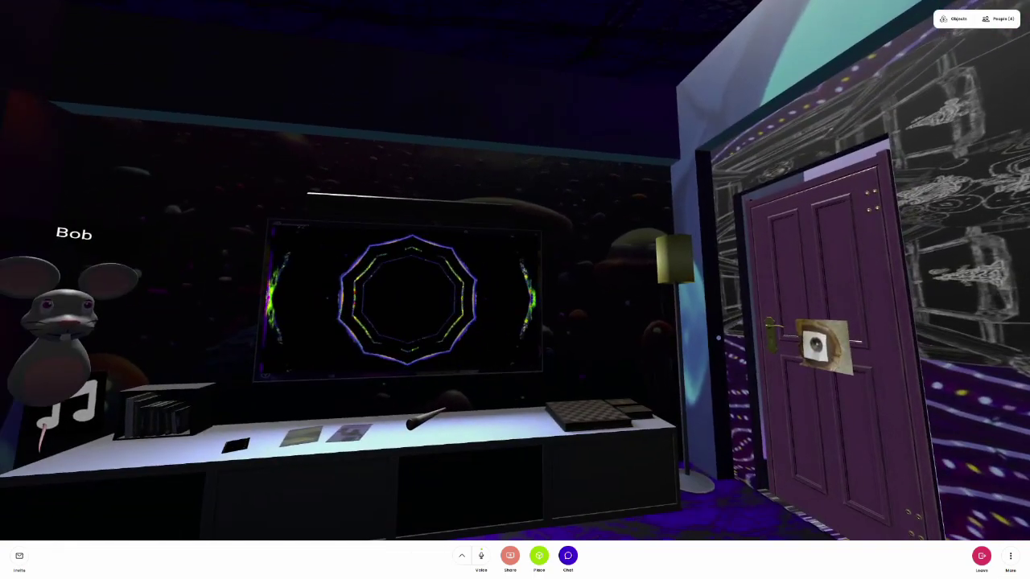
left_click_drag(322, 282, 643, 282)
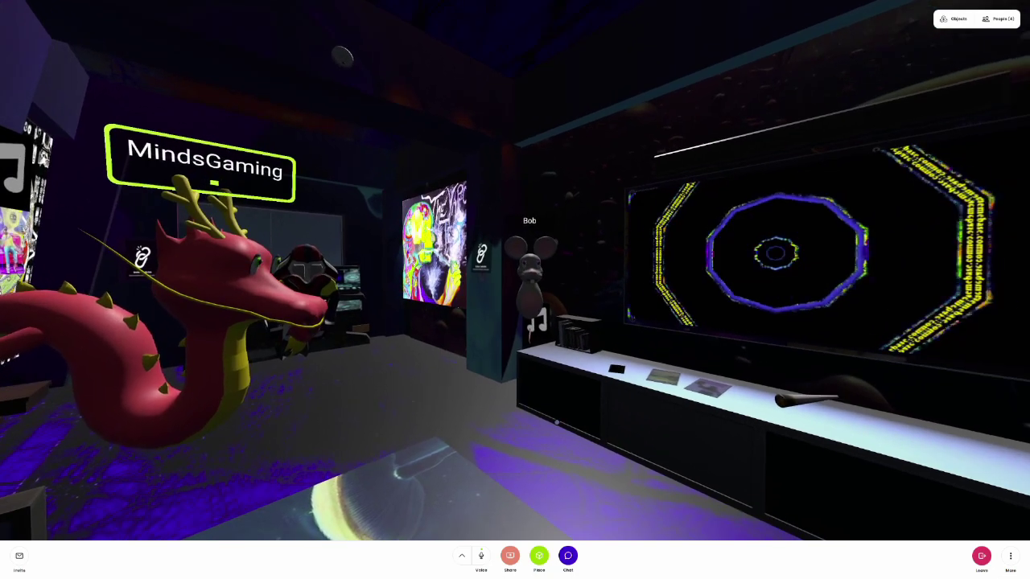
left_click_drag(644, 281, 241, 282)
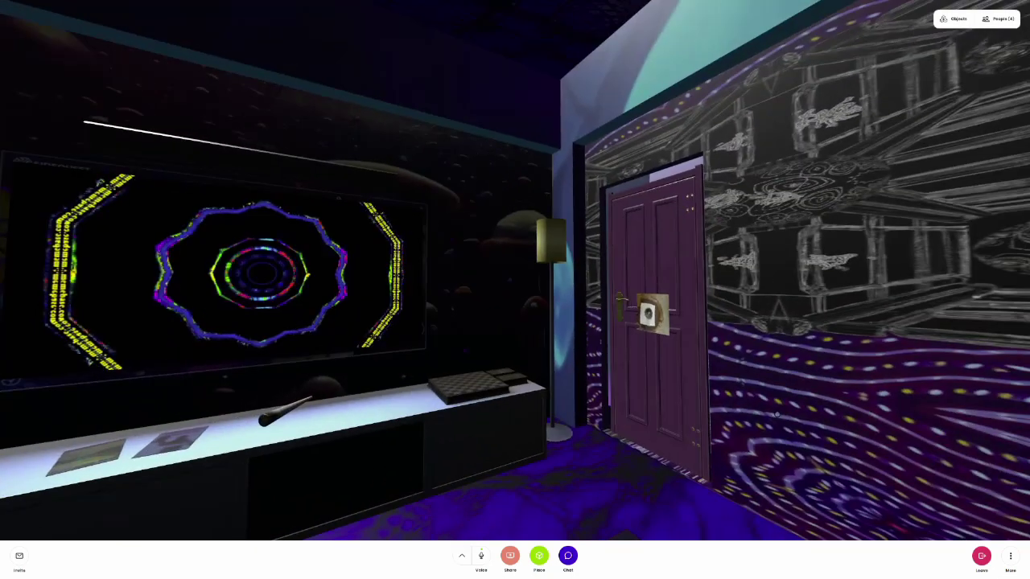
left_click_drag(322, 282, 724, 281)
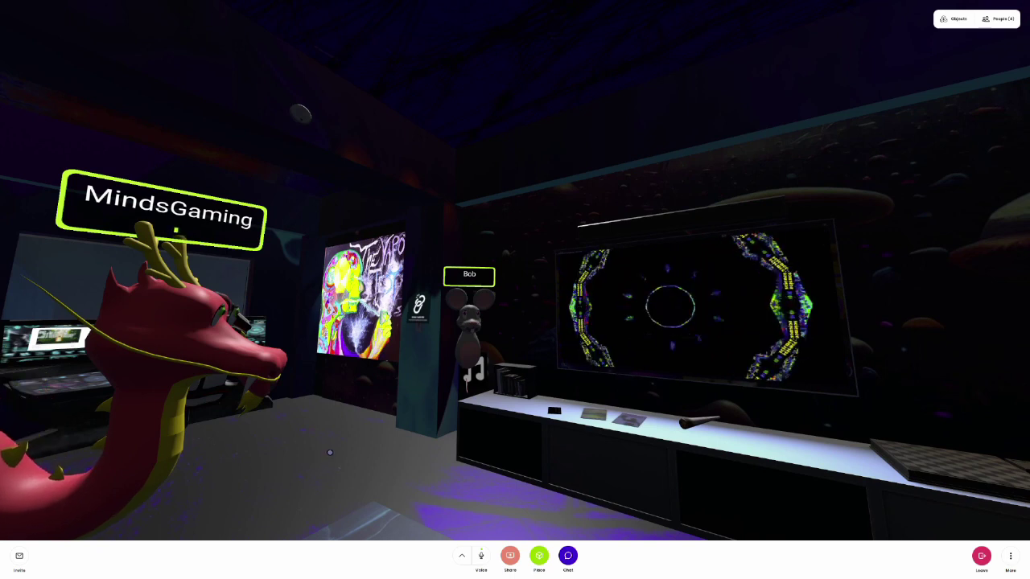
- Release pointer lock with Esc to bring up the 25-item room objects list
key("Escape")
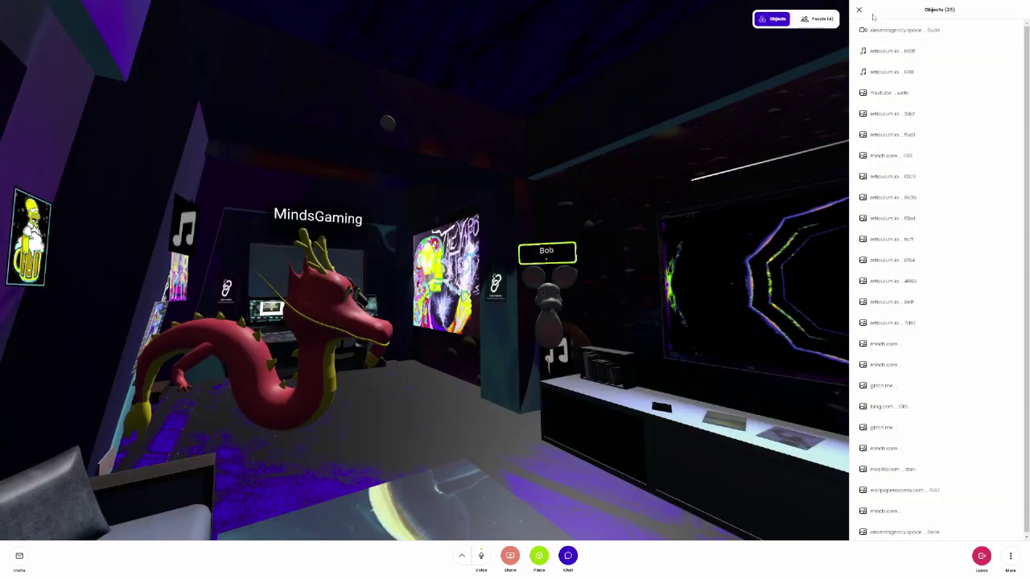
- Close Objects, check the four-person People list, then show microphone and headphone audio settings
left_click(859, 9)
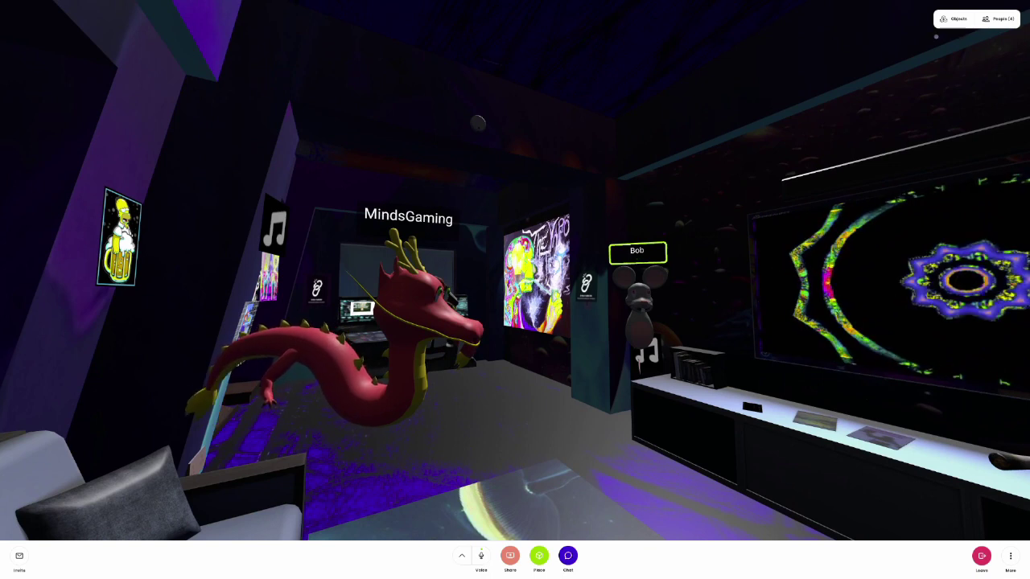
left_click(1002, 18)
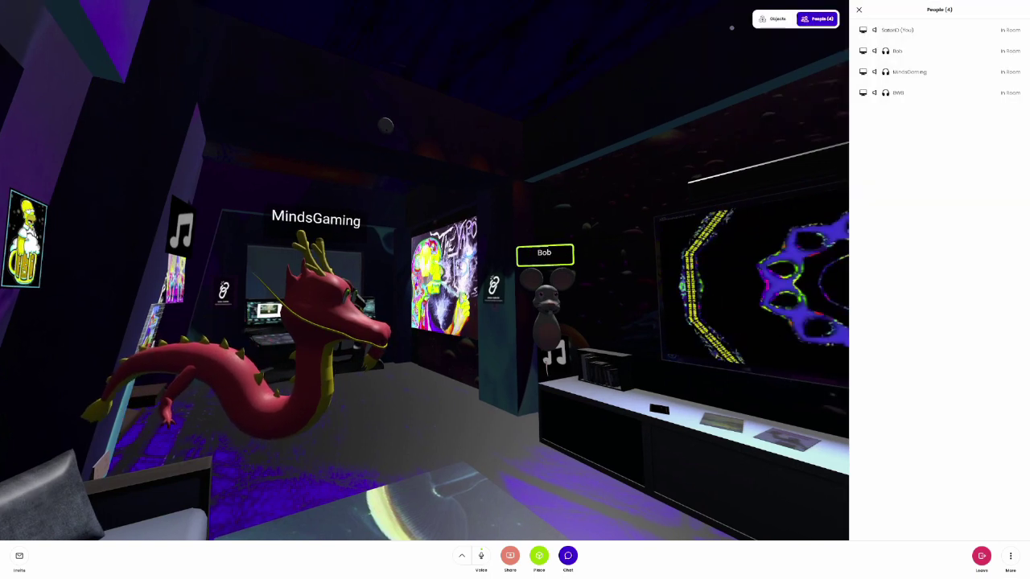
left_click(858, 10)
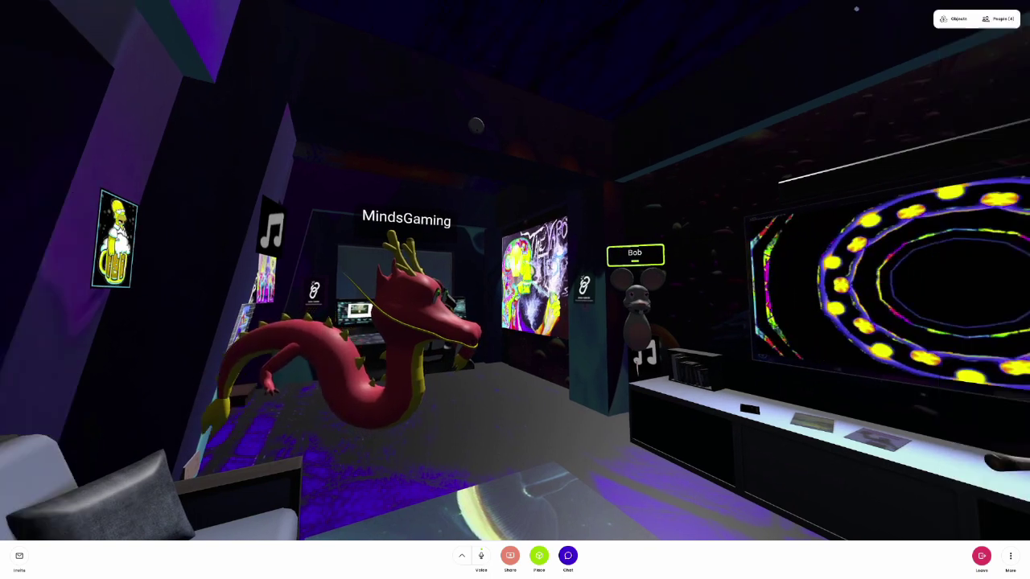
left_click(465, 557)
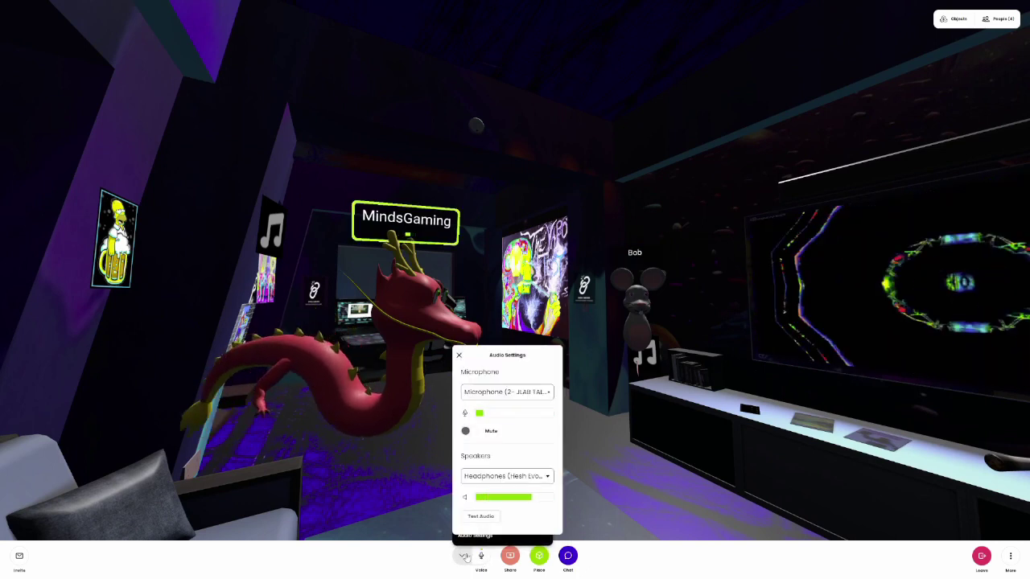
- Dismiss the Audio Settings popup beside Voice
left_click(465, 557)
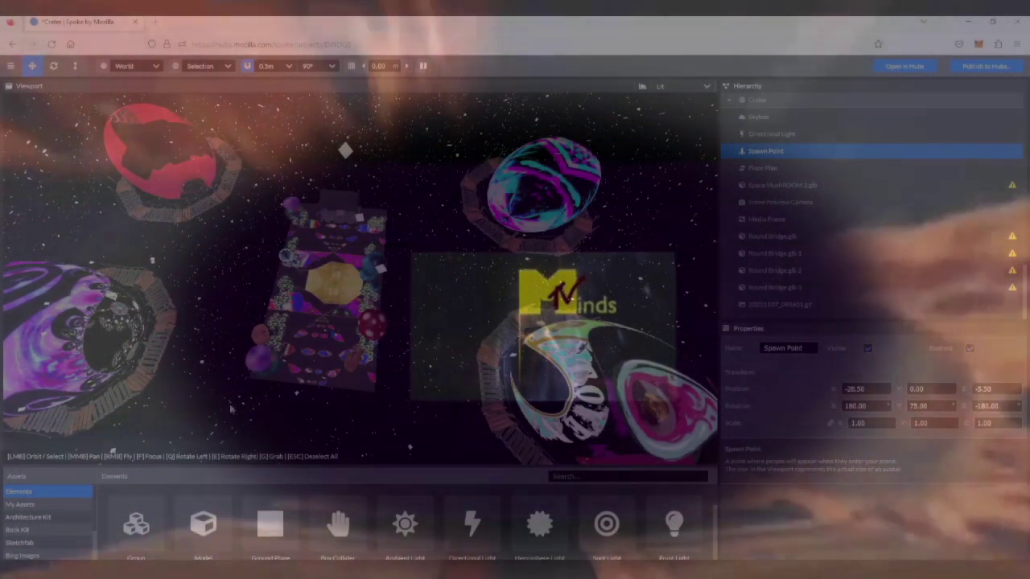
- Orbit the Crater starry scene in the Spoke viewport, then leave fly mode with Esc
left_click_drag(231, 408, 382, 383)
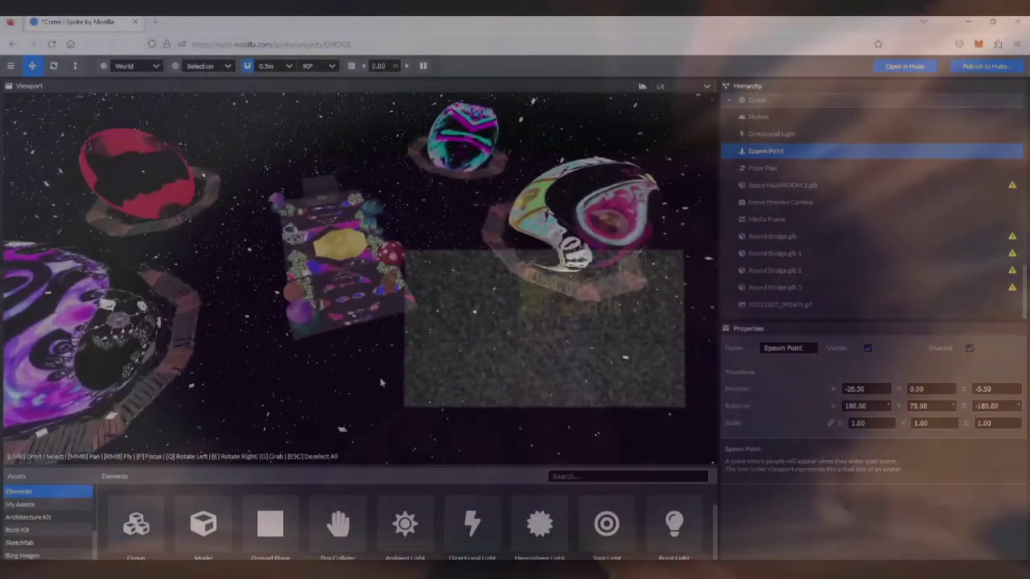
left_click(381, 383)
key("Escape")
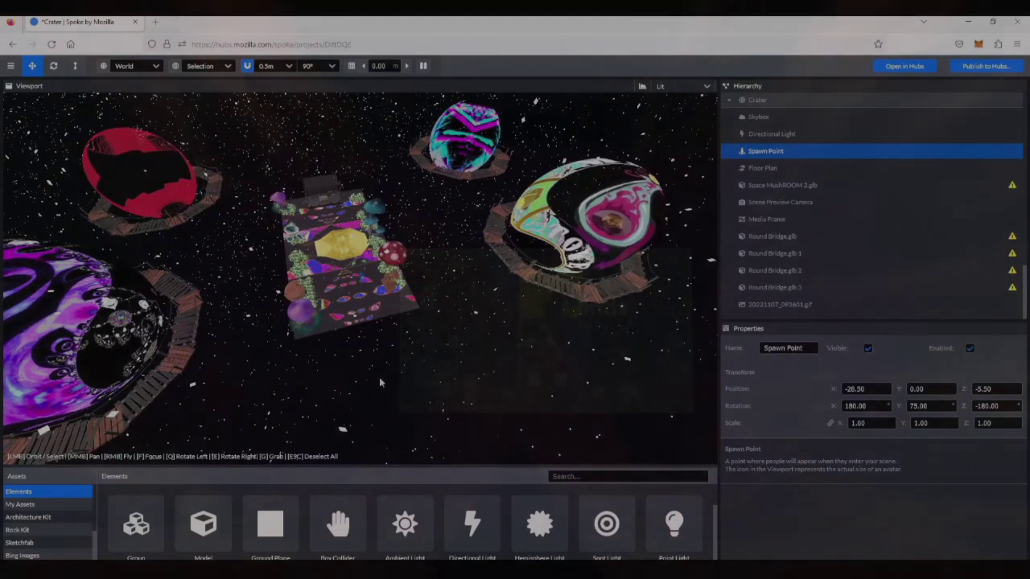